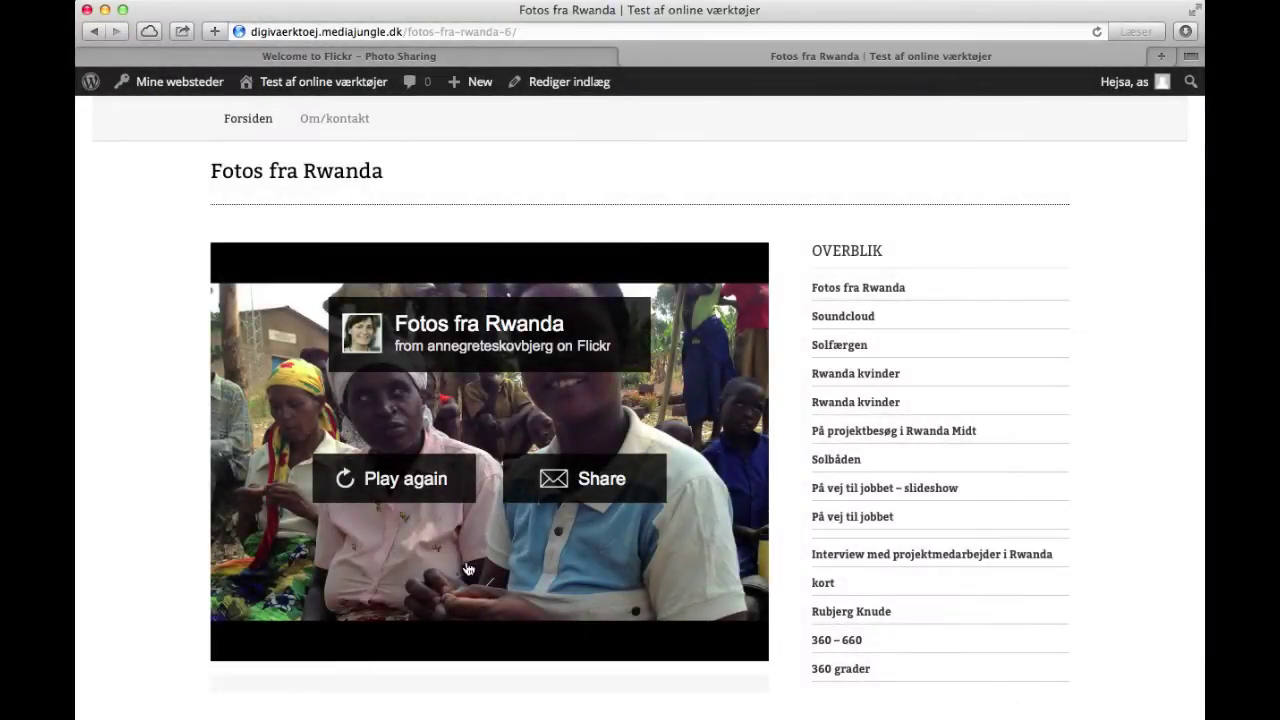
- Replay the embedded Fotos fra Rwanda slideshow and skip ahead four photos, then switch to Flickr's home page
click(416, 482)
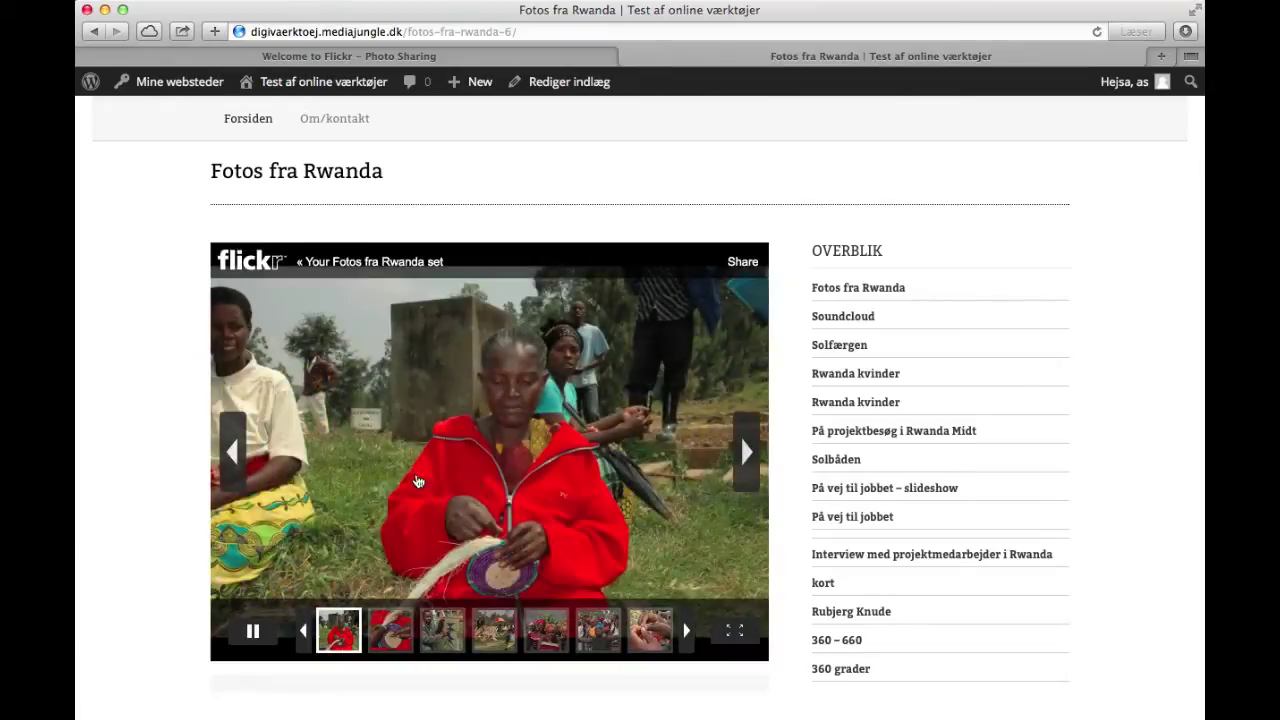
click(745, 453)
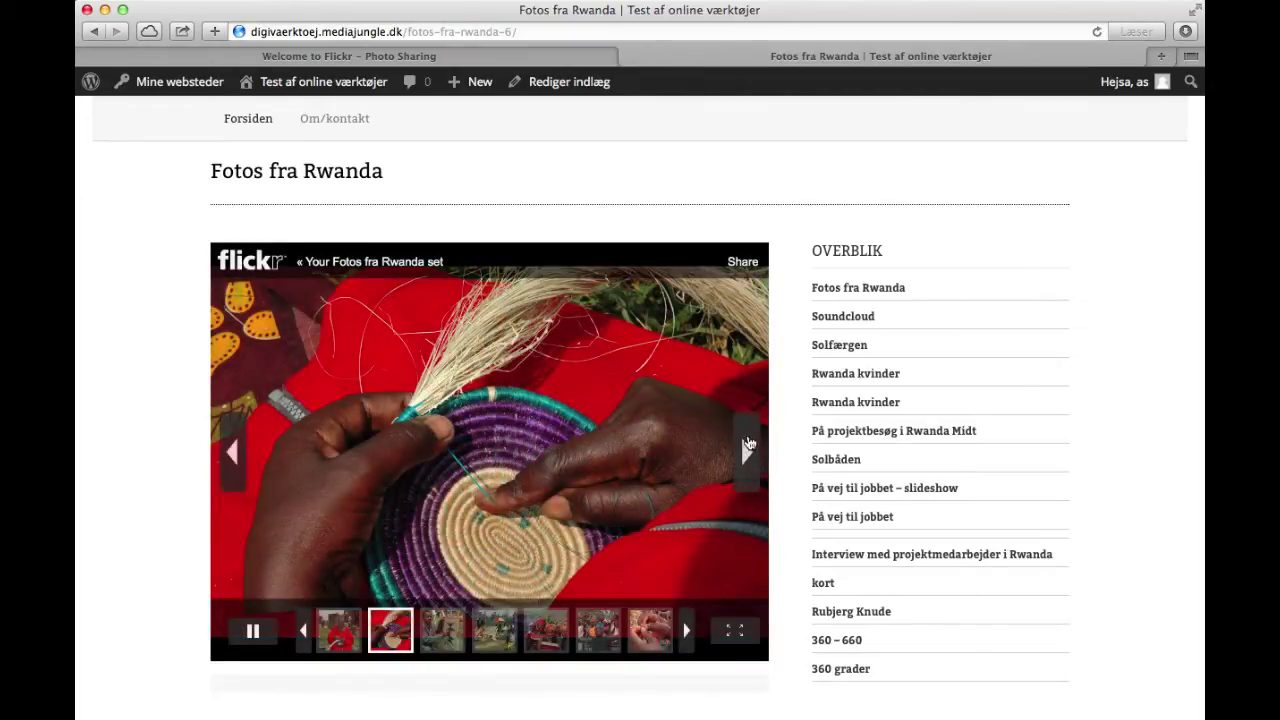
click(745, 453)
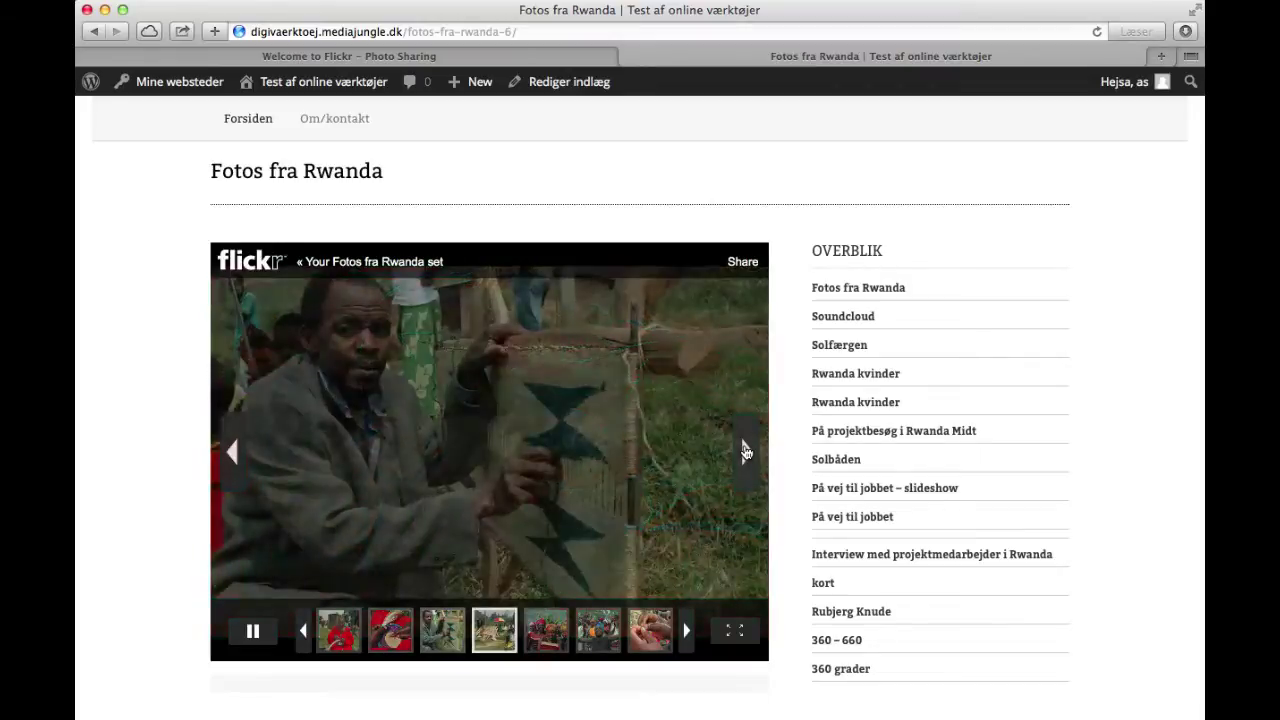
click(745, 453)
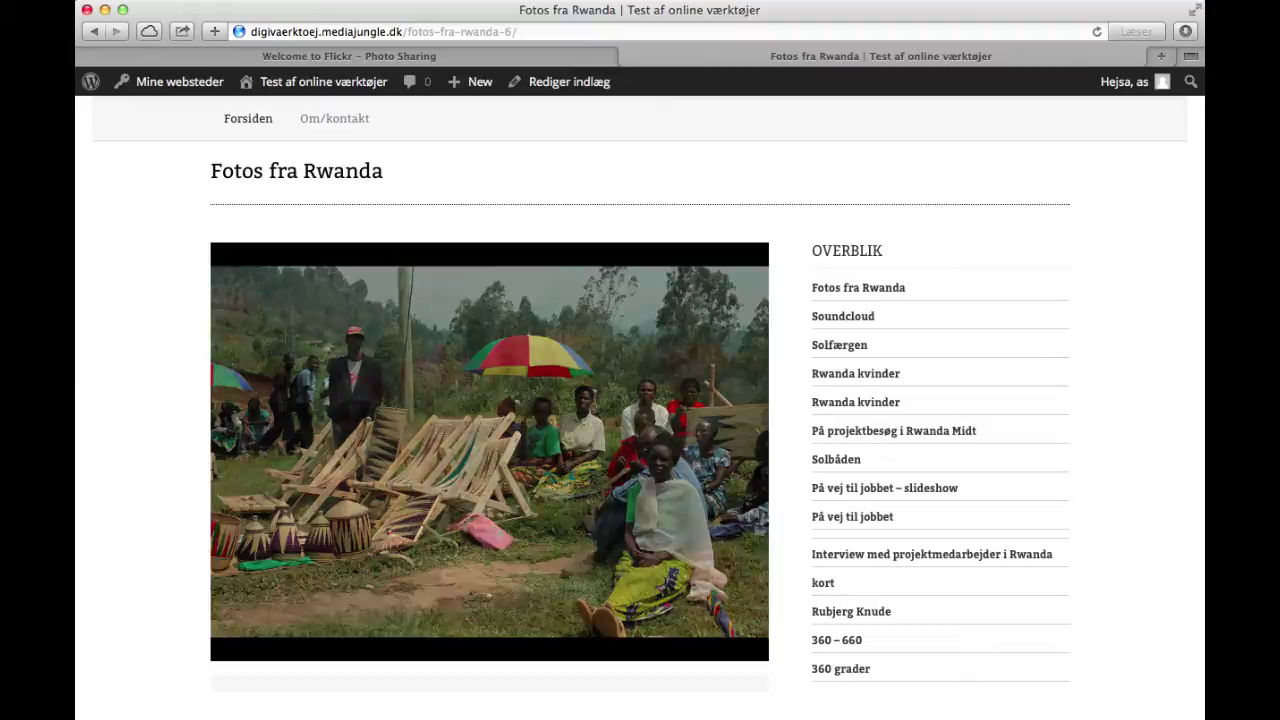
click(745, 452)
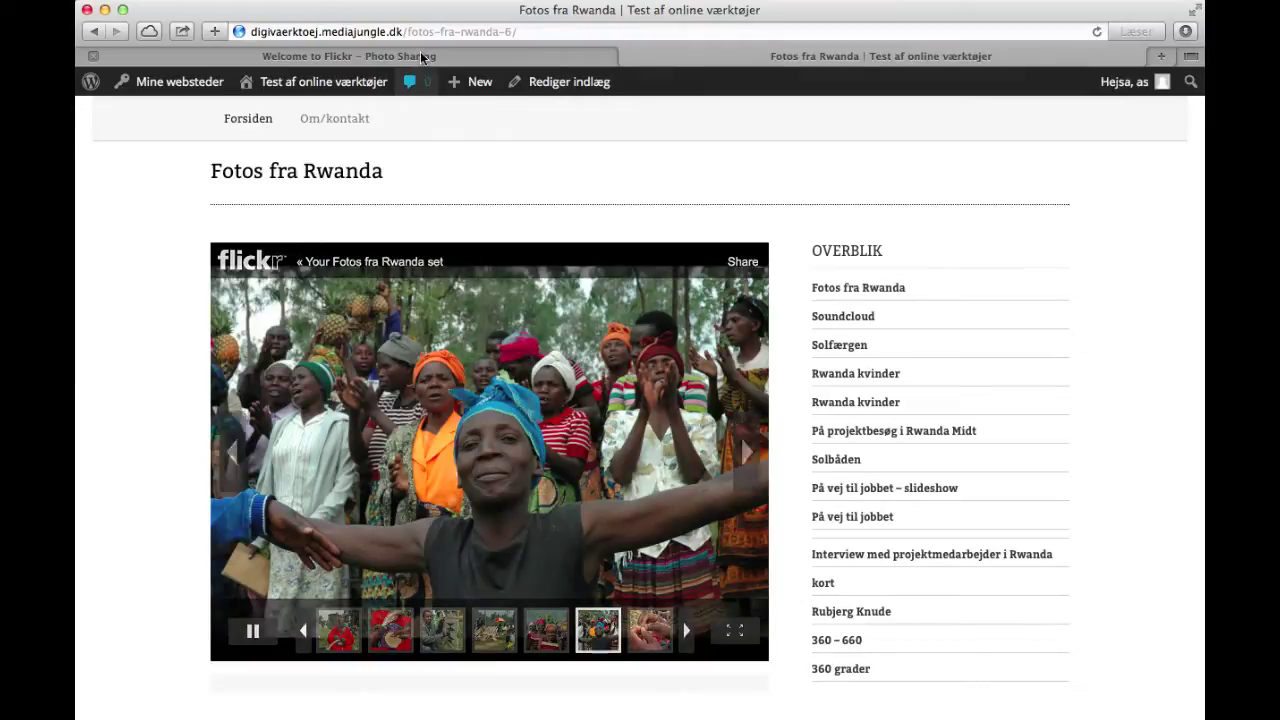
click(421, 57)
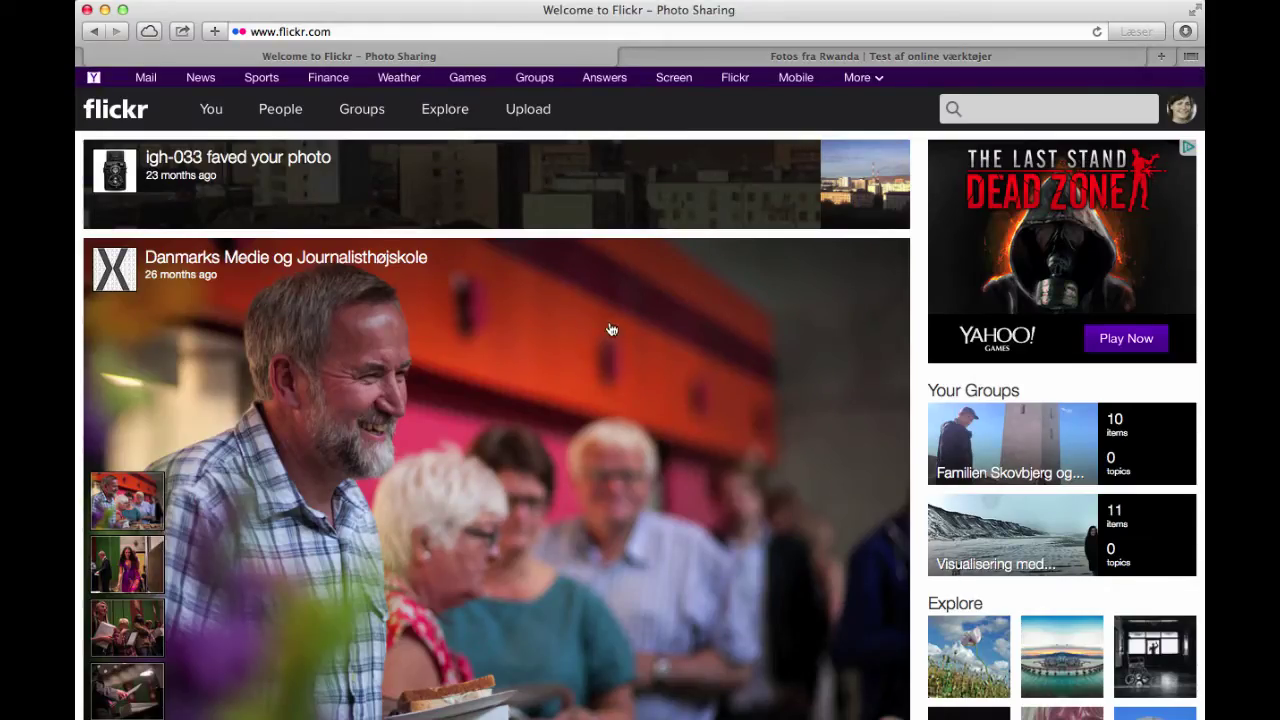
- Go from the You menu to your photostream and browse your 123 photos
mouse_move(1085, 206)
click(1181, 110)
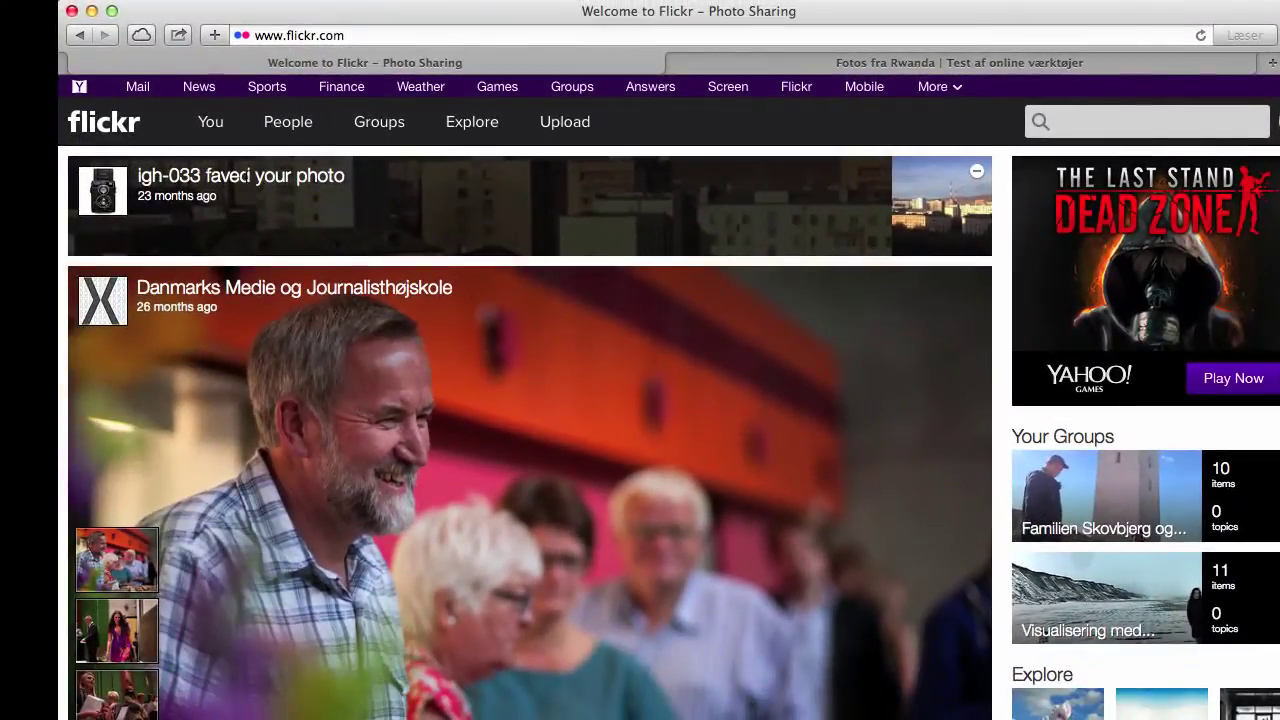
mouse_move(214, 128)
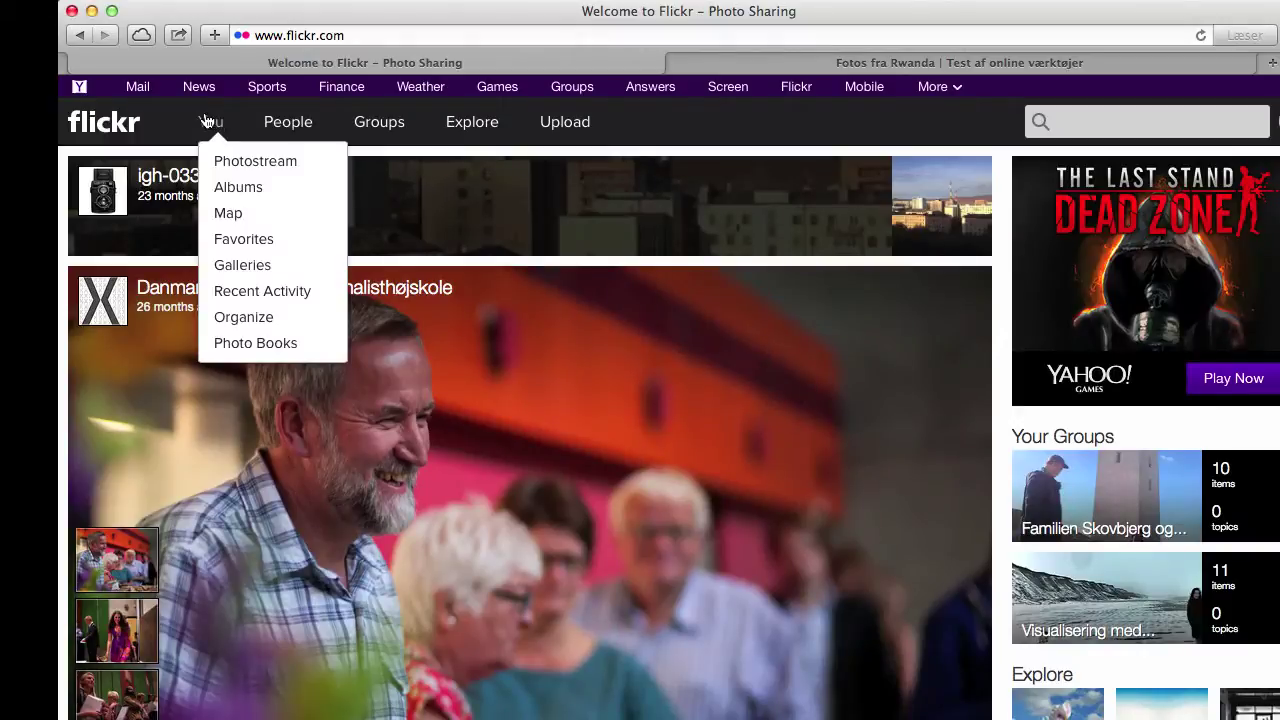
click(232, 166)
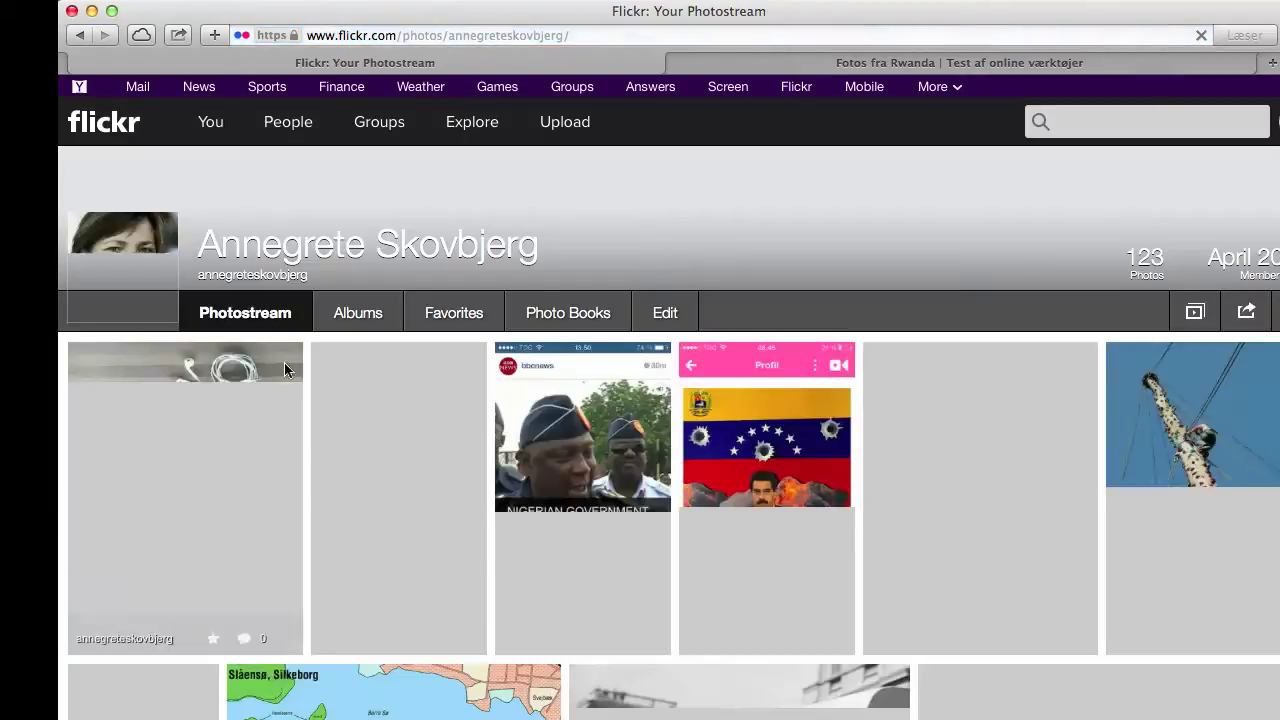
scroll(294, 484, down, 10)
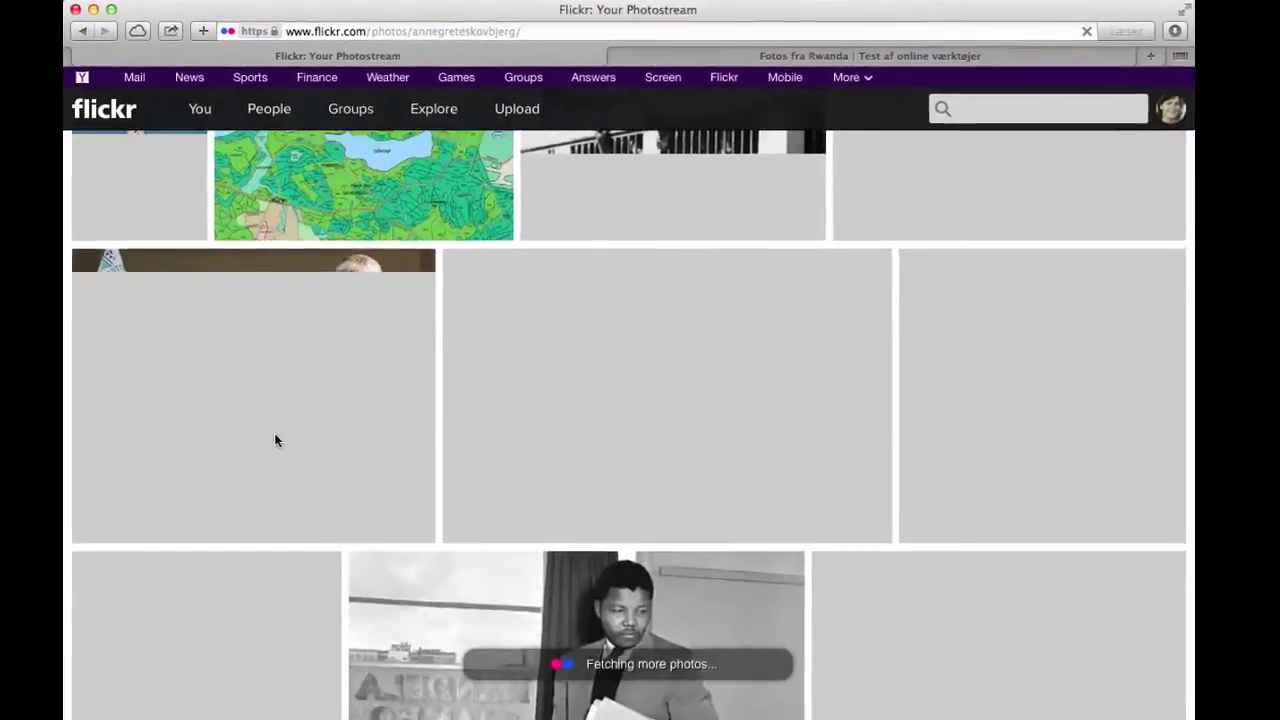
scroll(276, 440, up, 10)
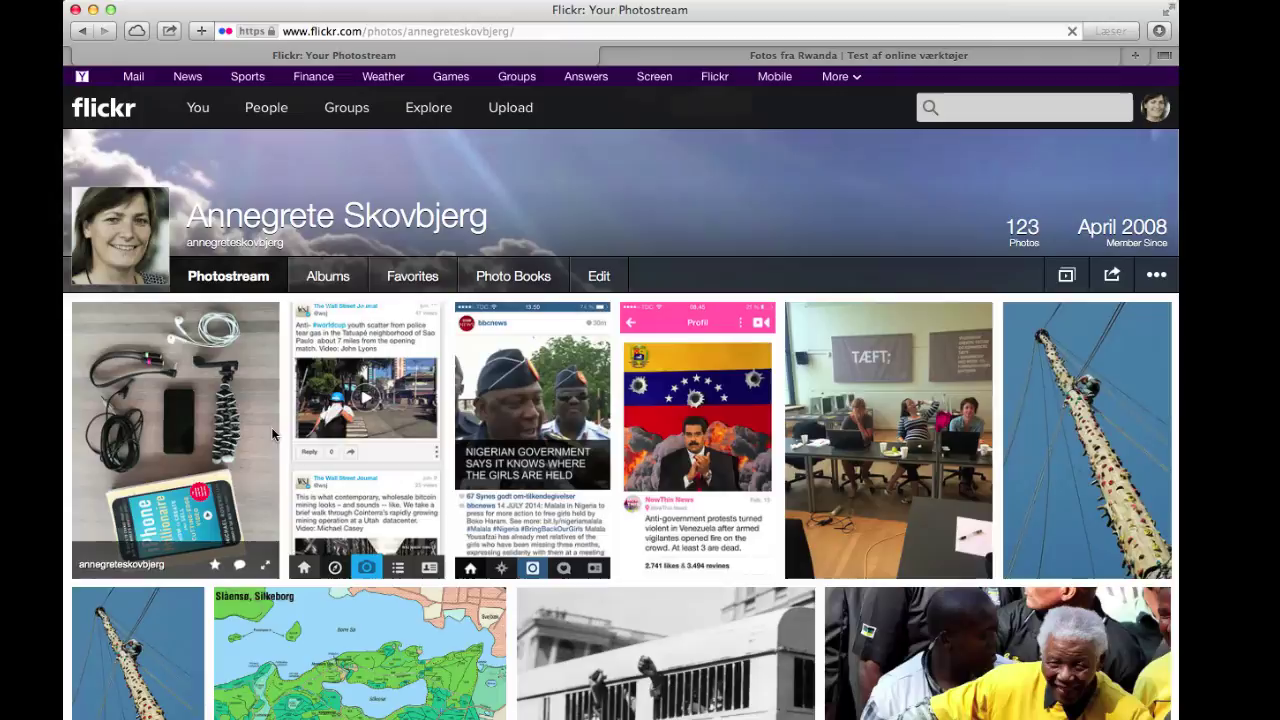
mouse_move(199, 110)
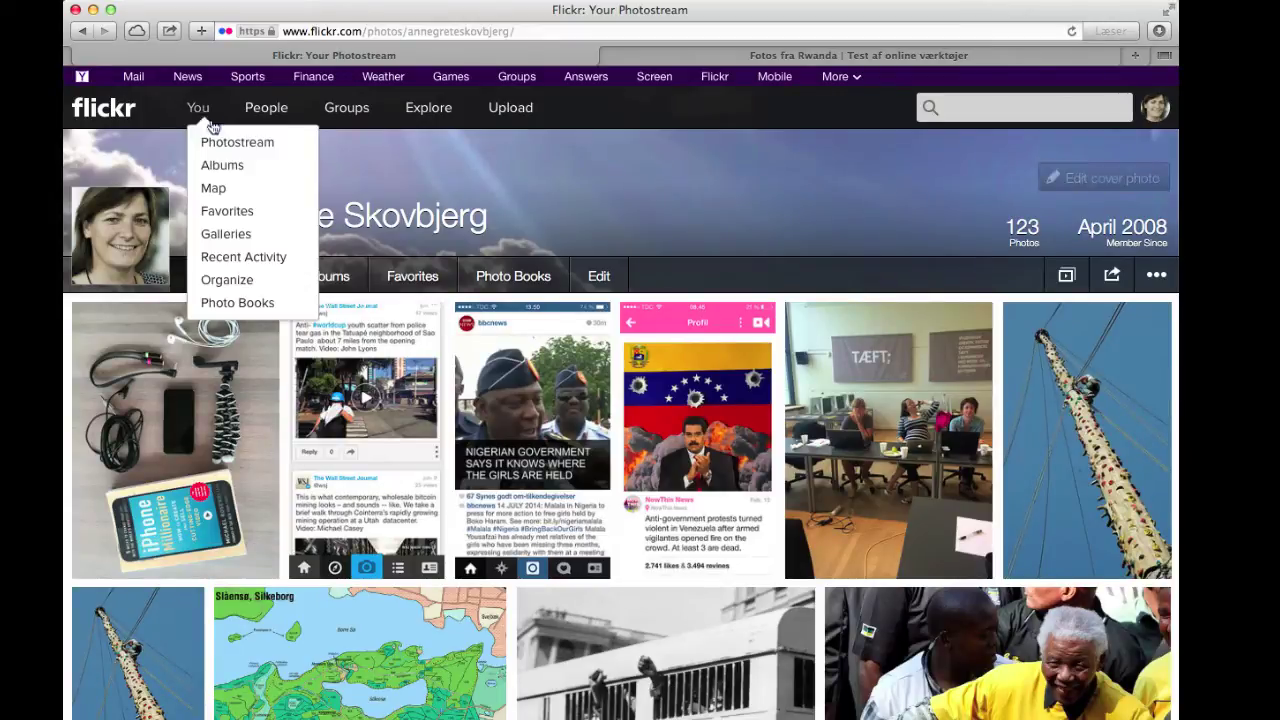
- Open Organize and show the Albums & Collections overview with the Afrika collection
click(228, 282)
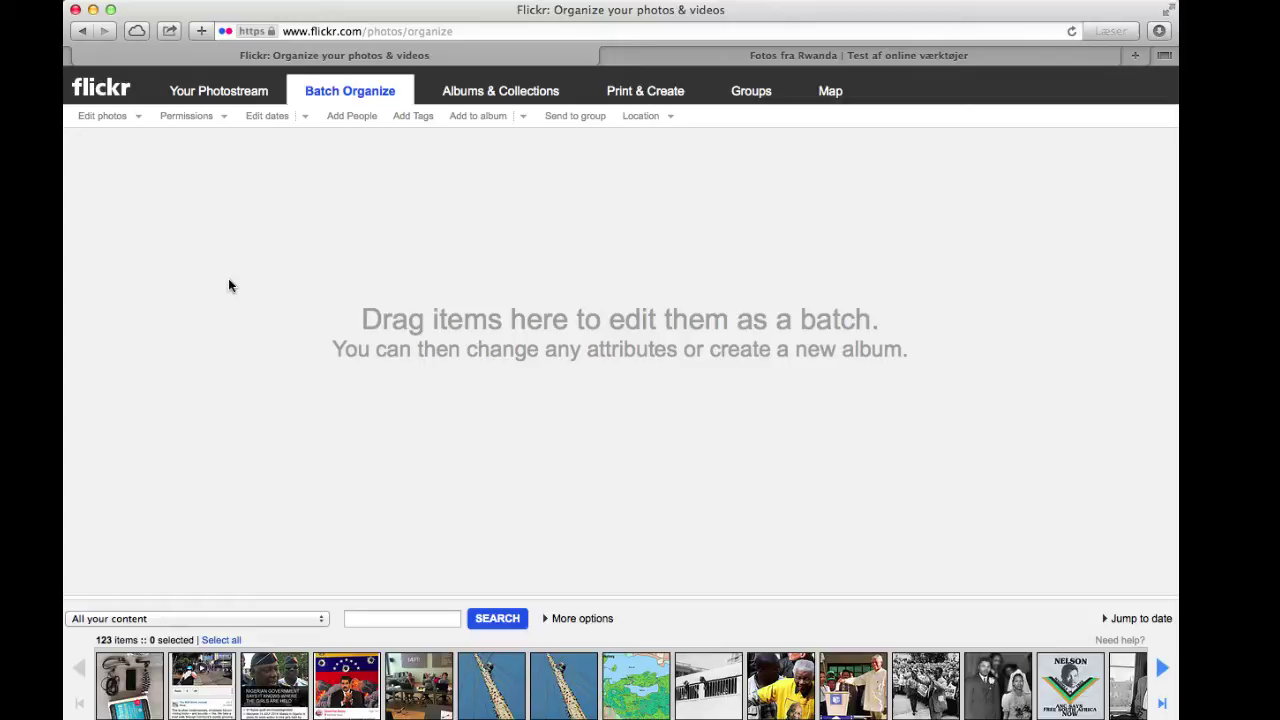
click(492, 92)
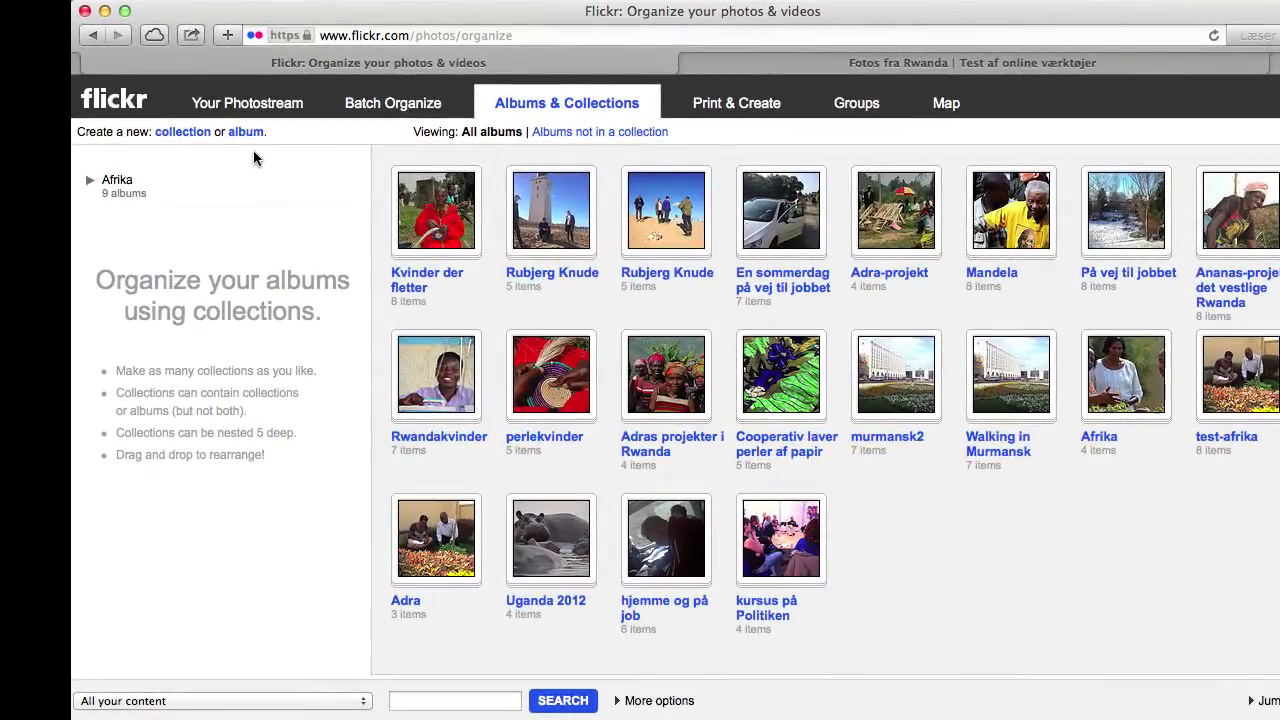
- Start a new album and title it 'Fotos fra Rwanda'
click(245, 132)
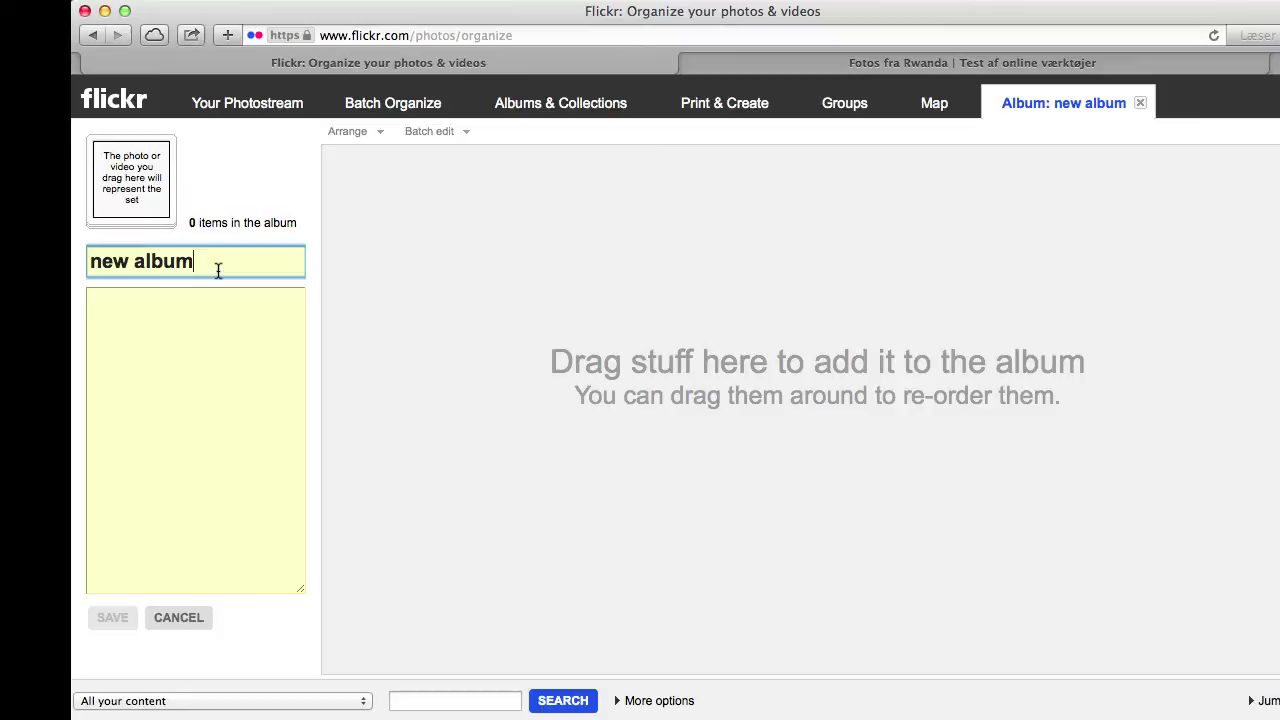
drag(215, 260, 78, 268)
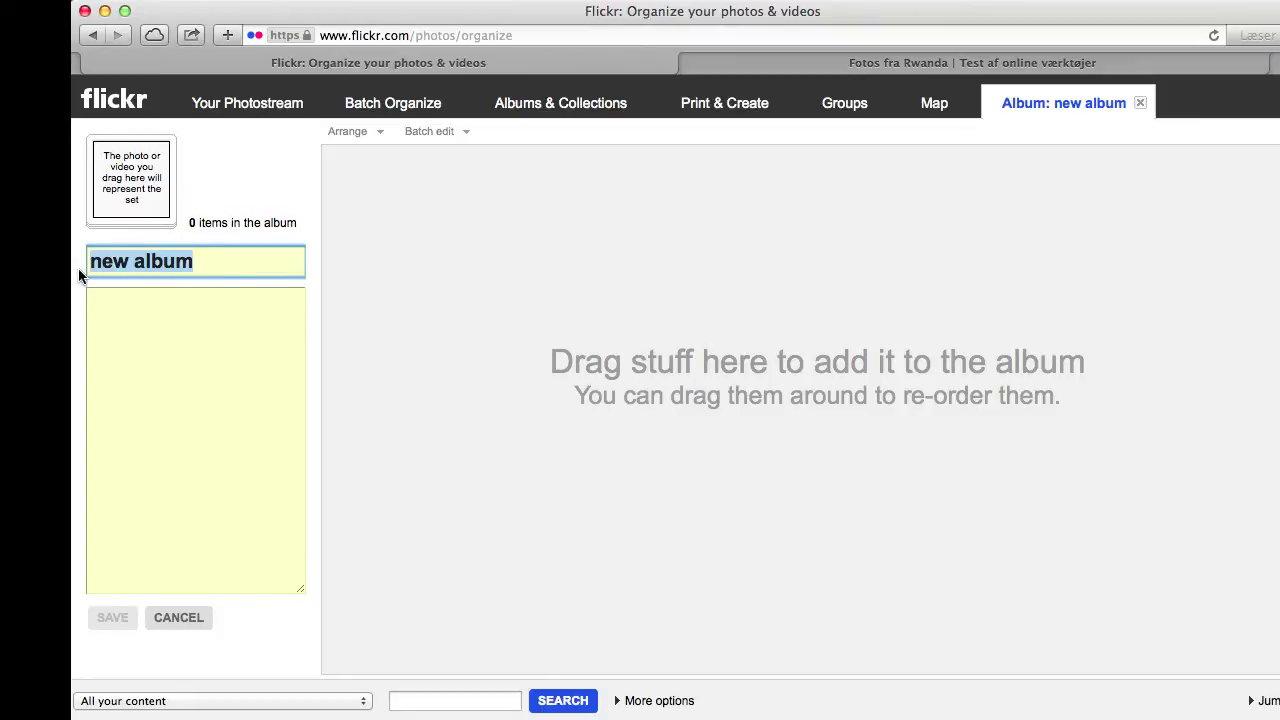
text(Foto)
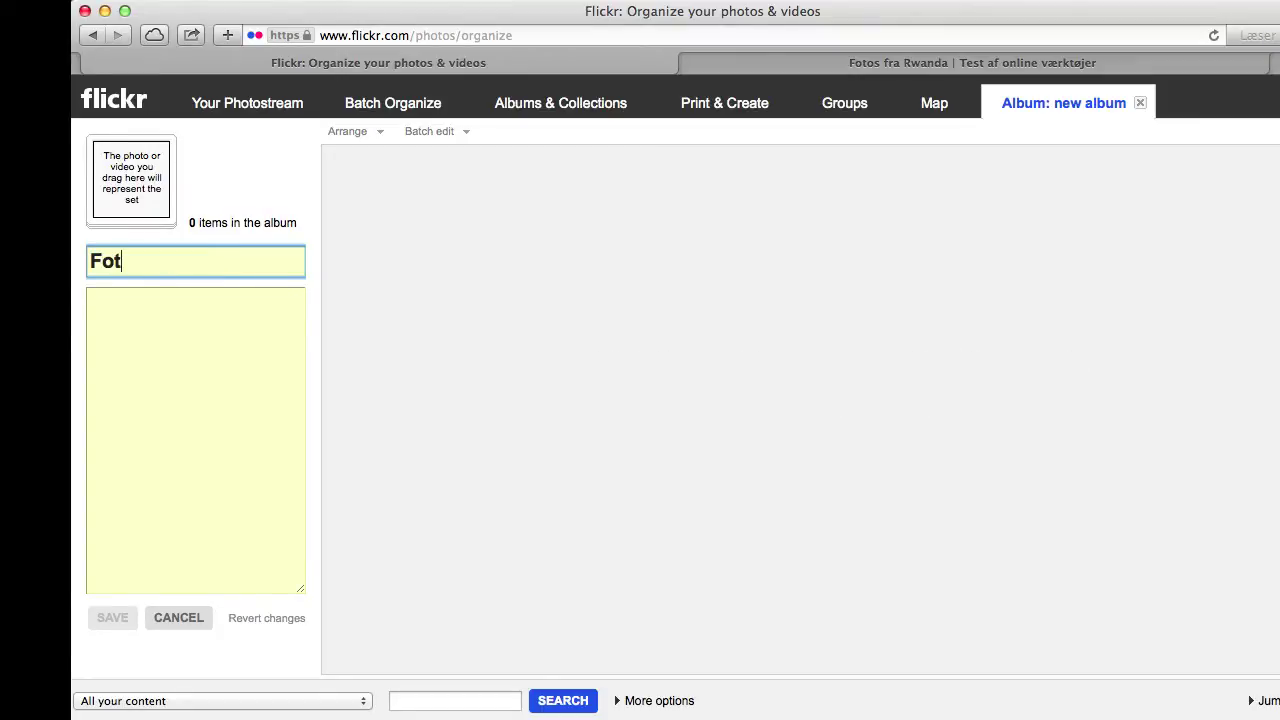
text(s fra Rwanda)
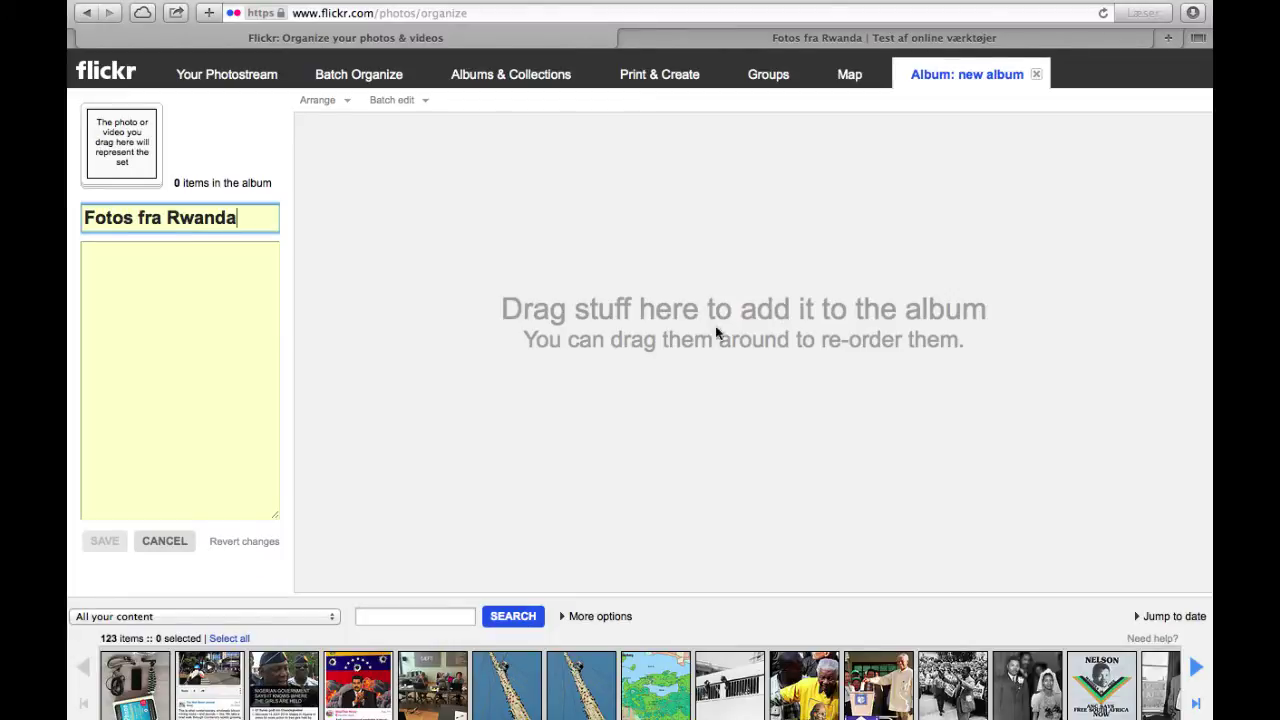
- Add six Rwanda photos to the album: woman in red, baskets, umbrella crowd, standing man, women group, 25 OCT 12
click(1197, 671)
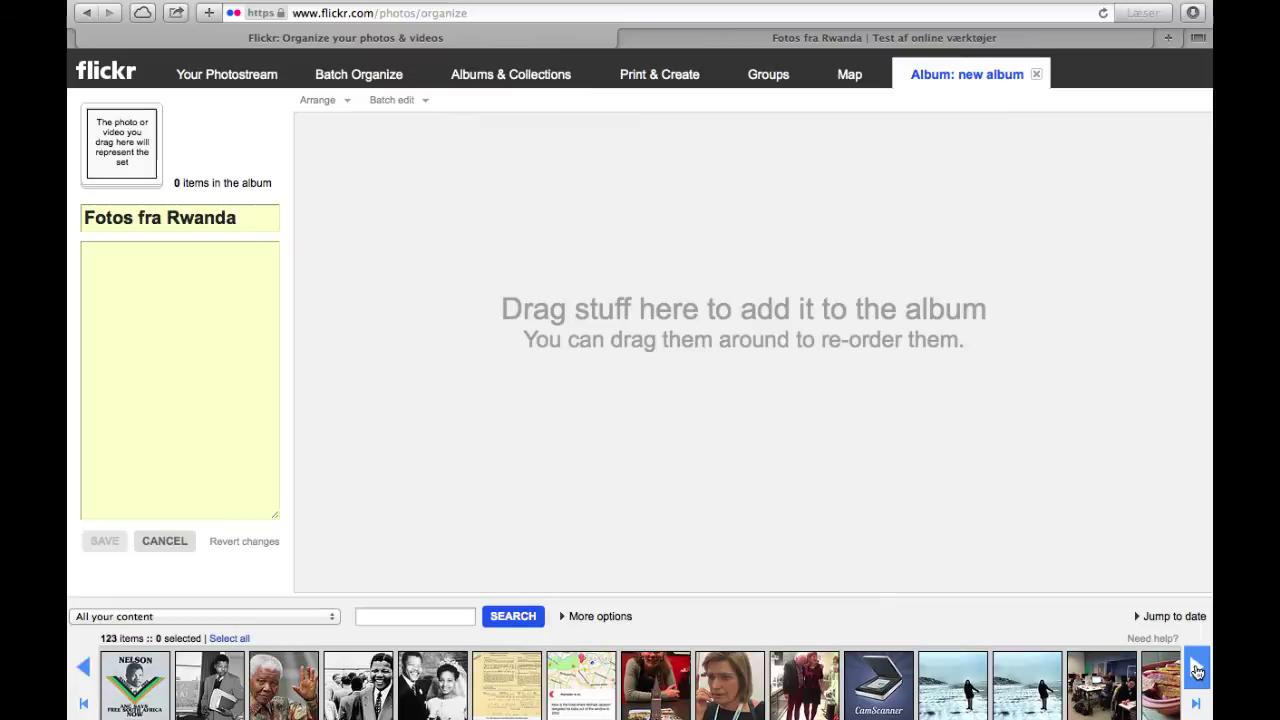
click(1197, 671)
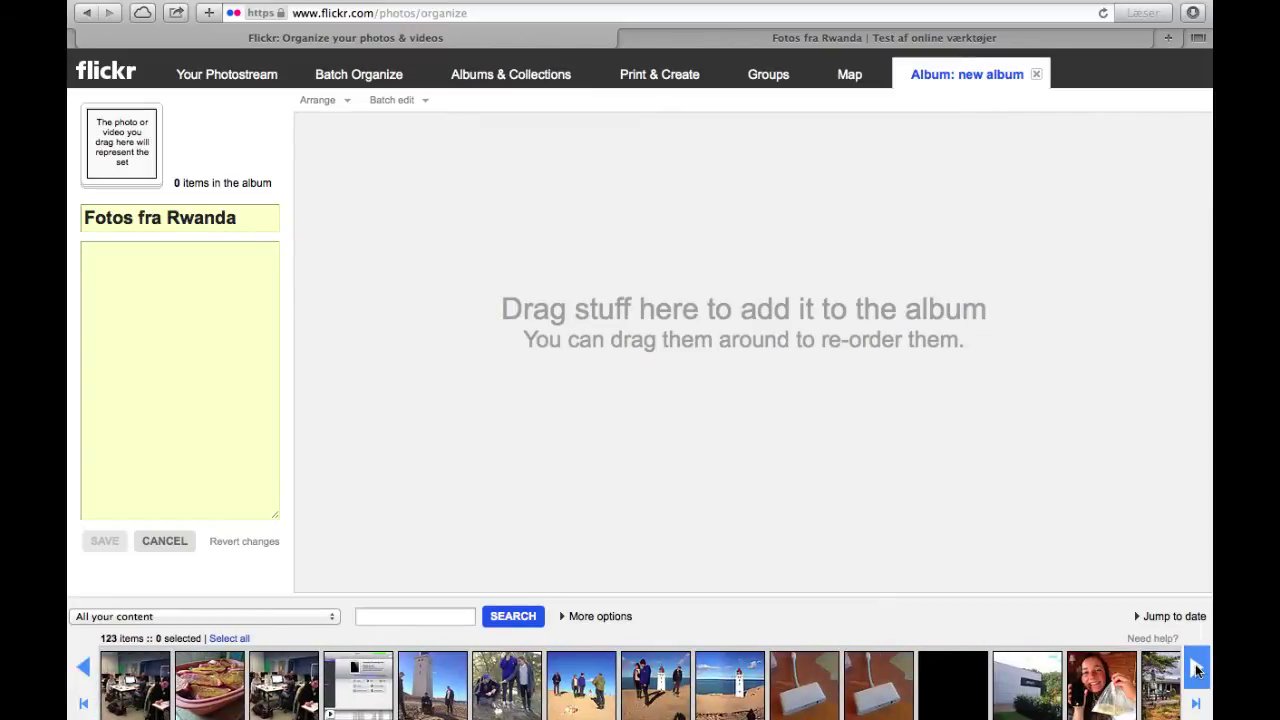
click(1197, 671)
click(1197, 671)
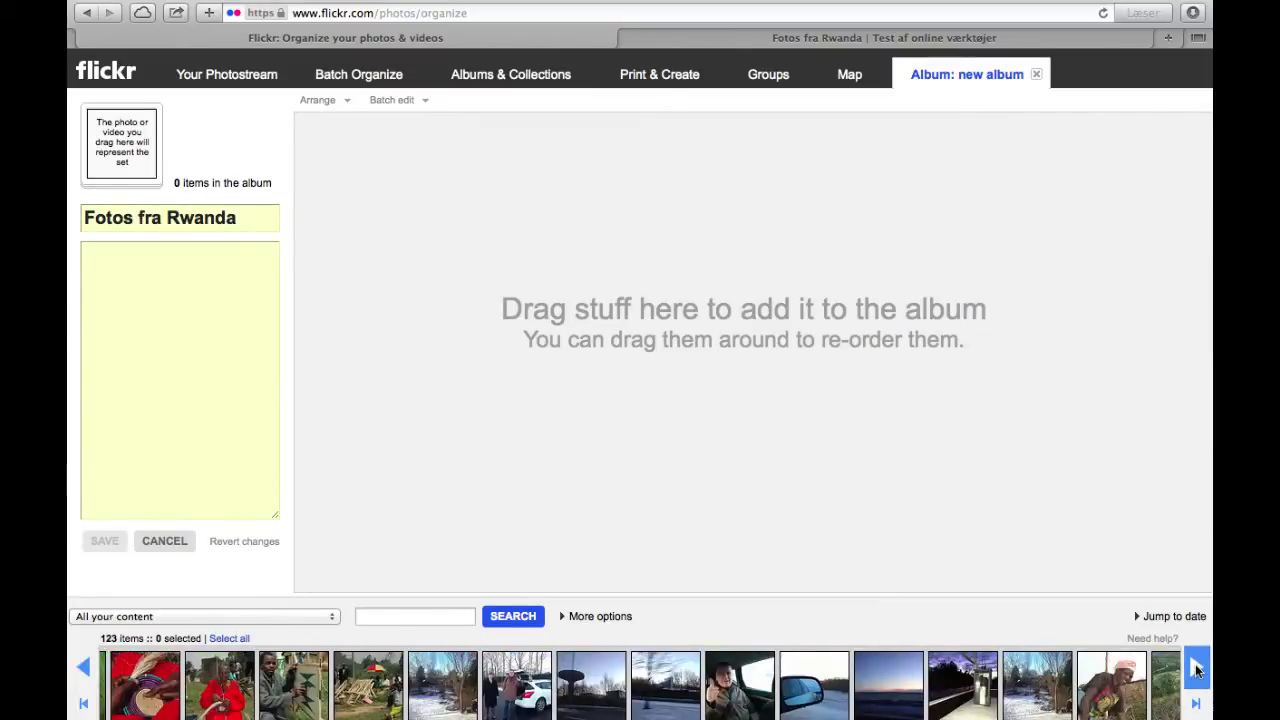
drag(205, 697, 346, 170)
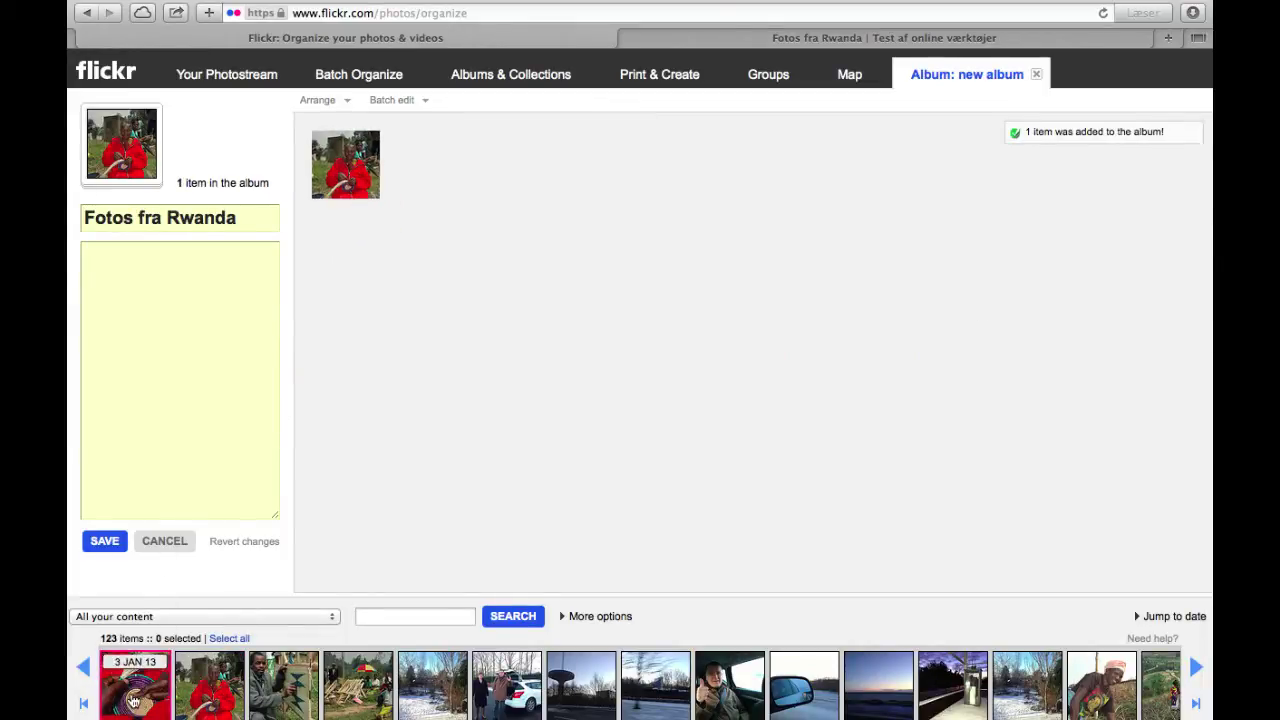
drag(133, 700, 398, 258)
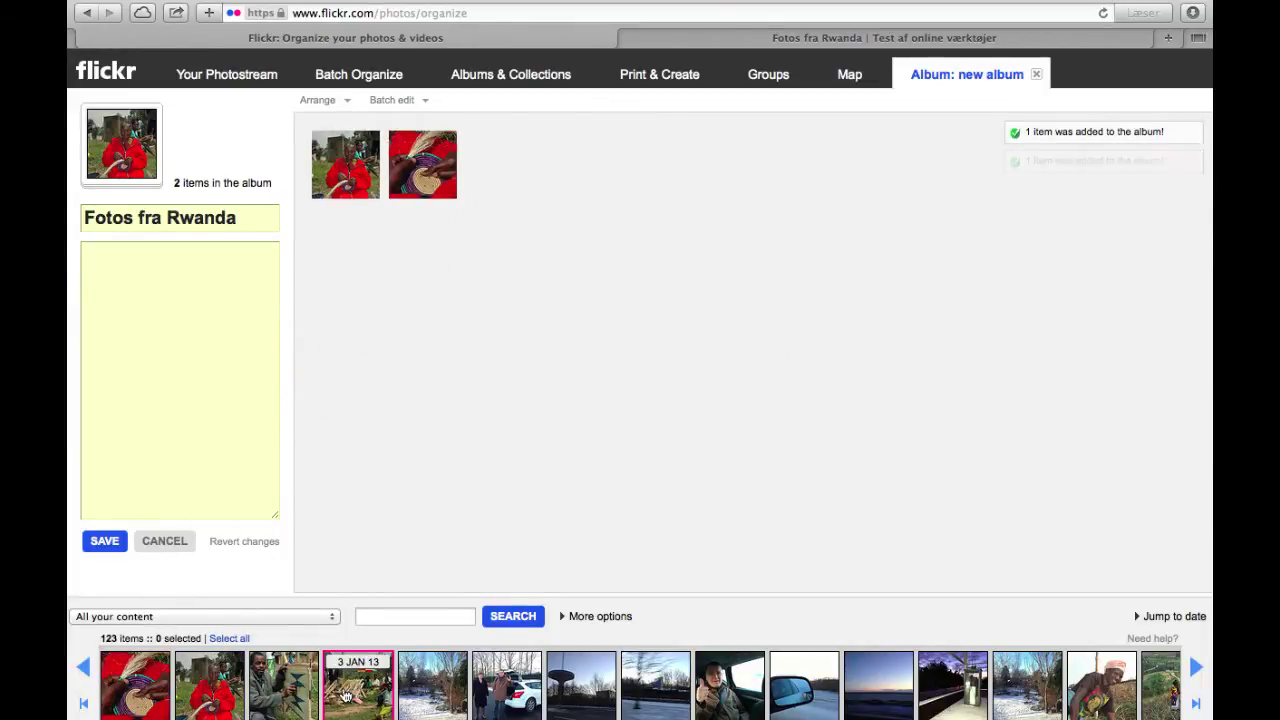
drag(345, 697, 470, 165)
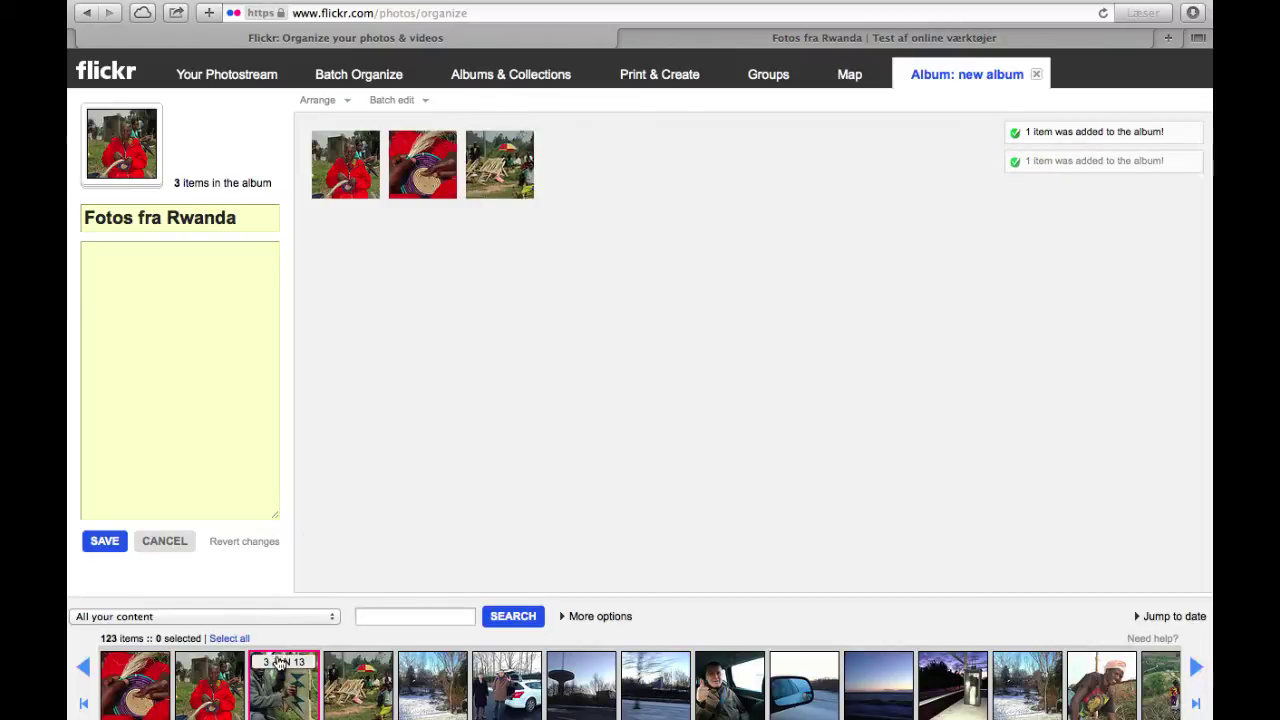
drag(280, 663, 590, 150)
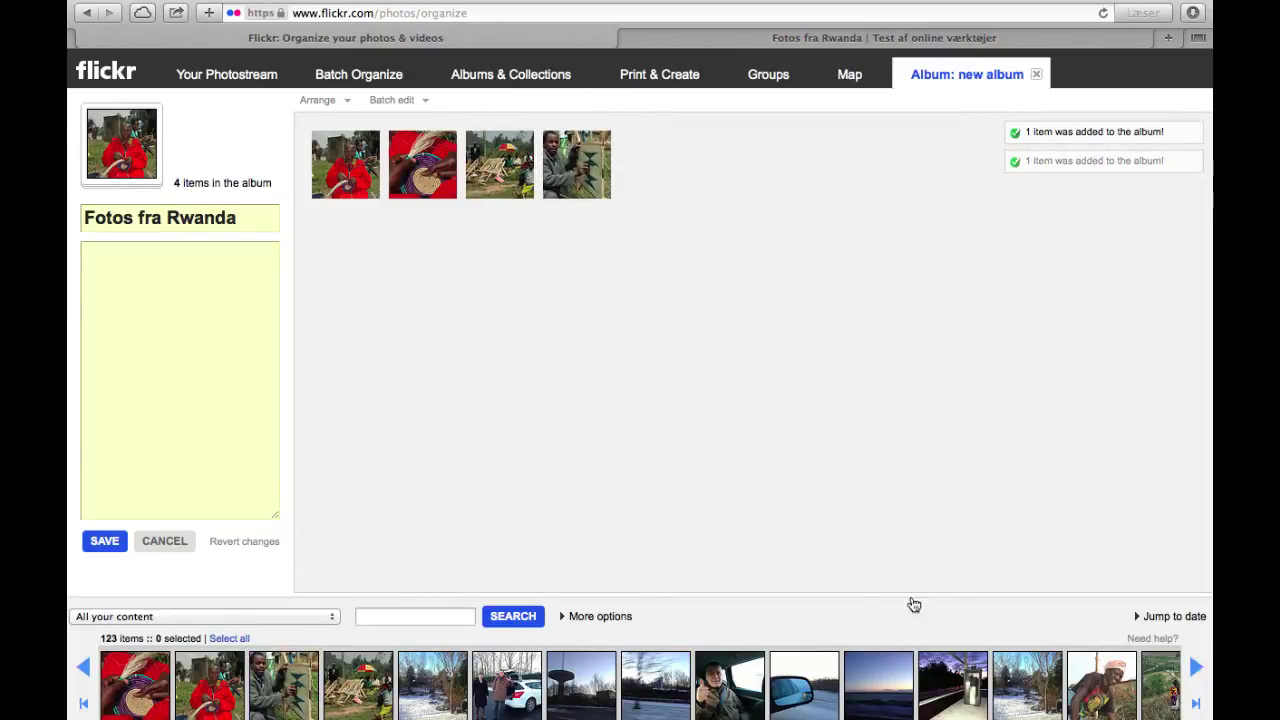
click(1195, 667)
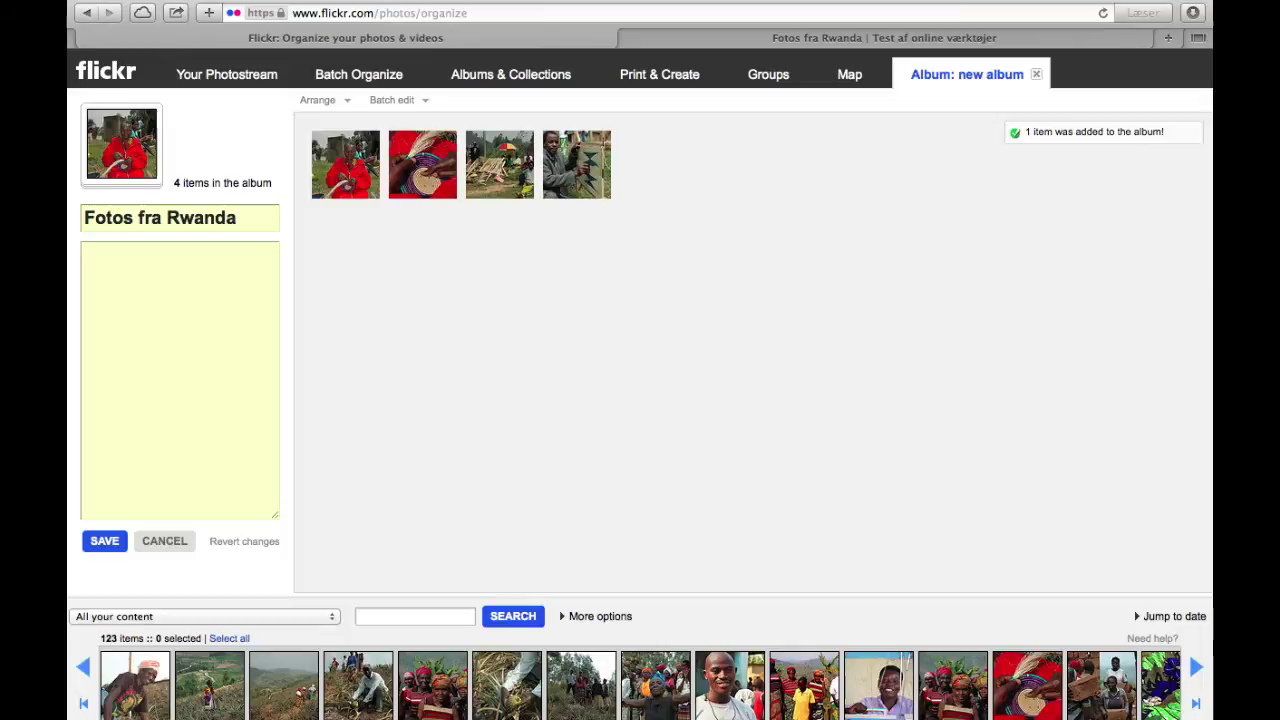
drag(430, 684, 660, 198)
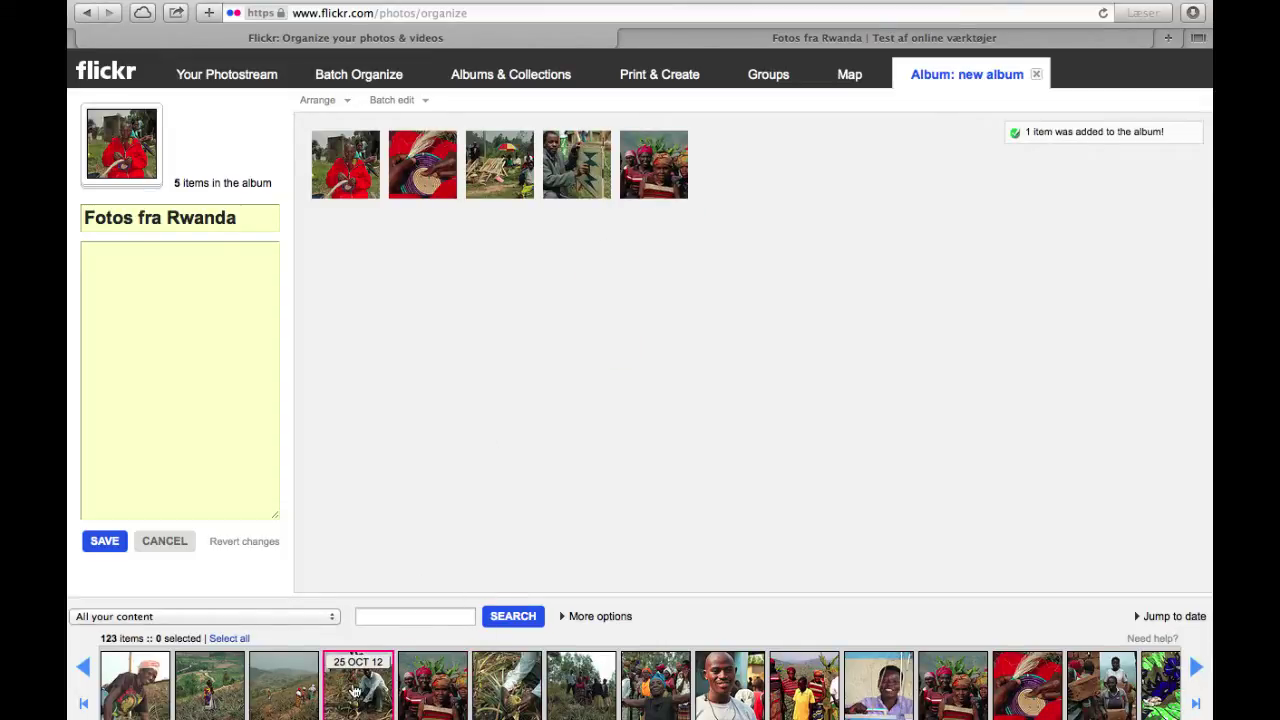
drag(354, 692, 716, 177)
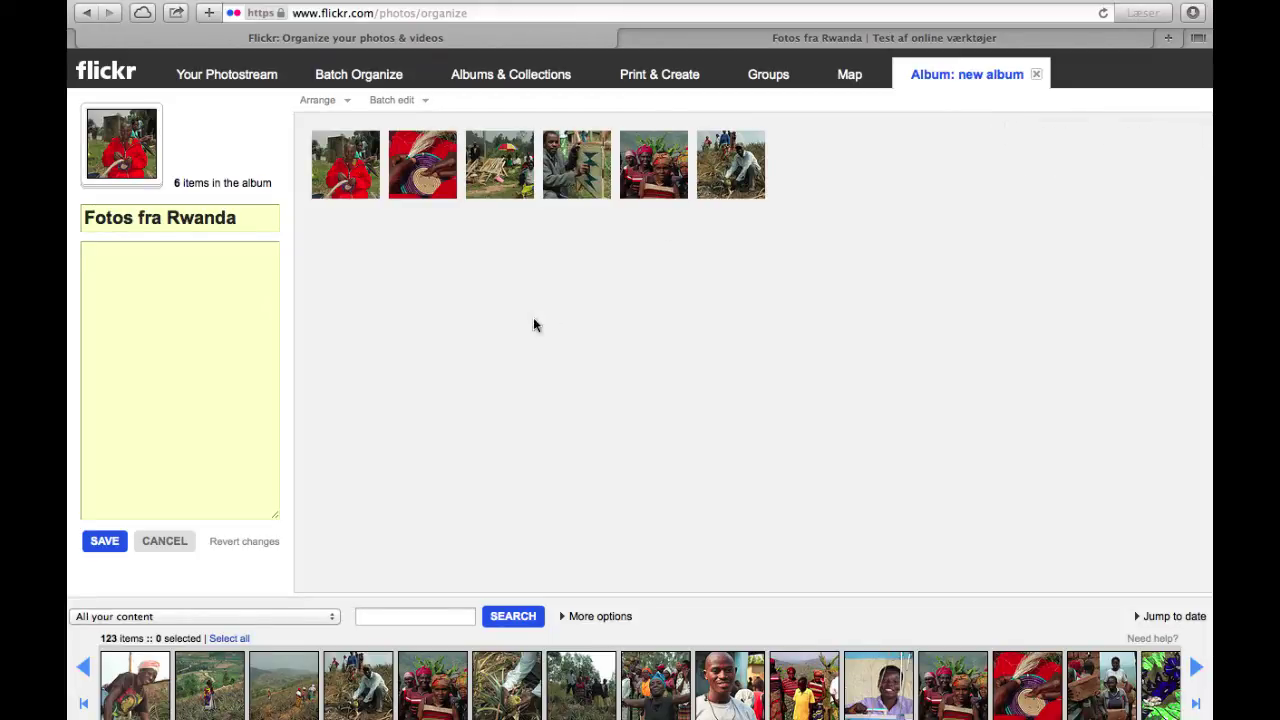
- Save the six-photo Fotos fra Rwanda album and go to your Albums list
click(97, 542)
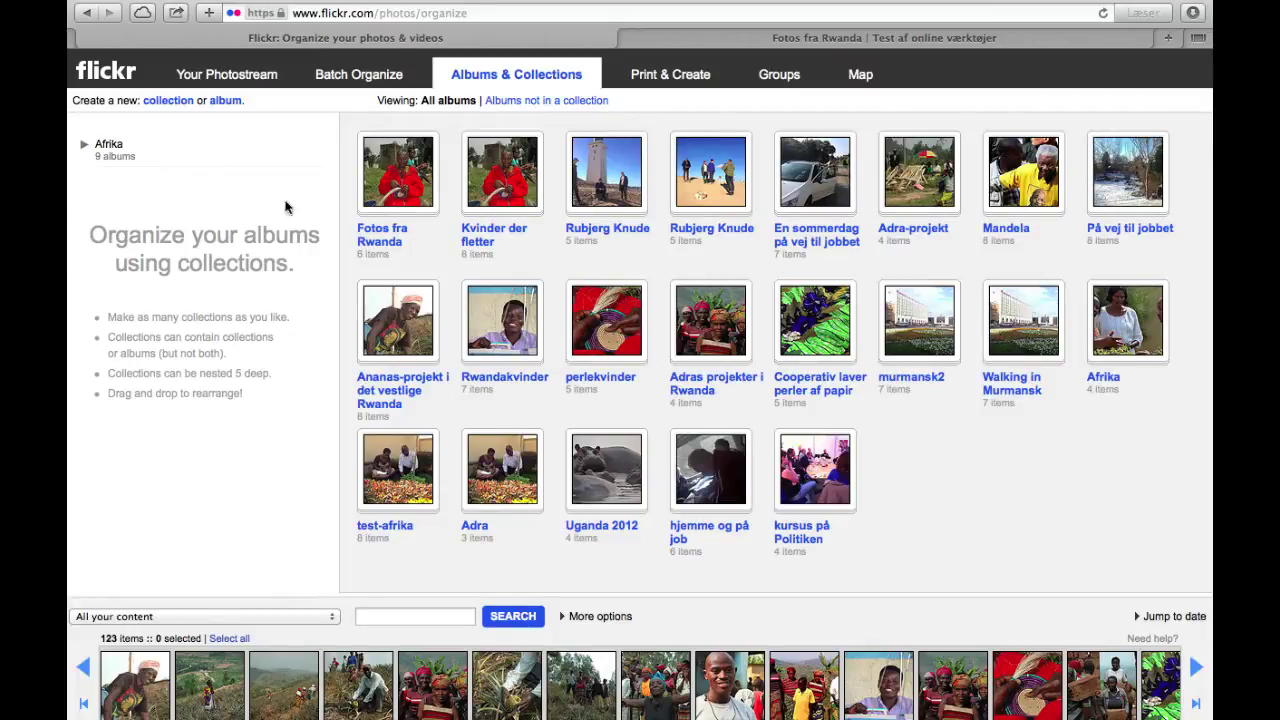
click(110, 73)
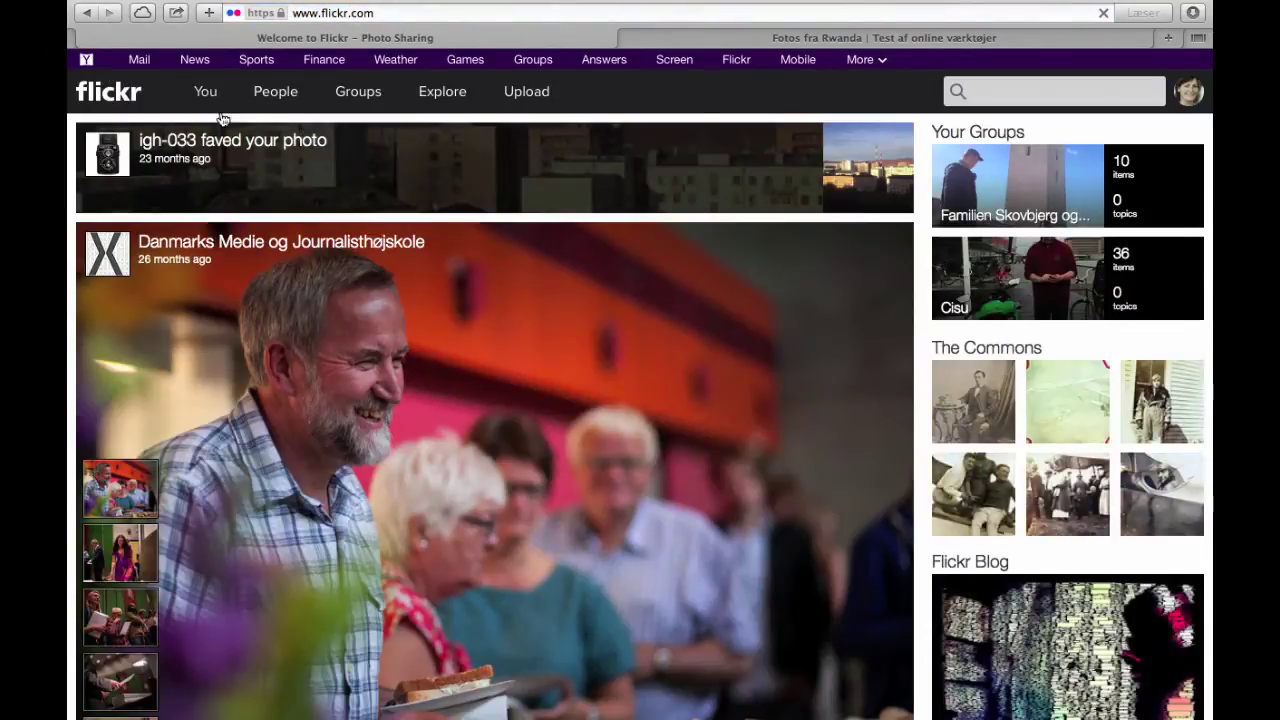
mouse_move(205, 98)
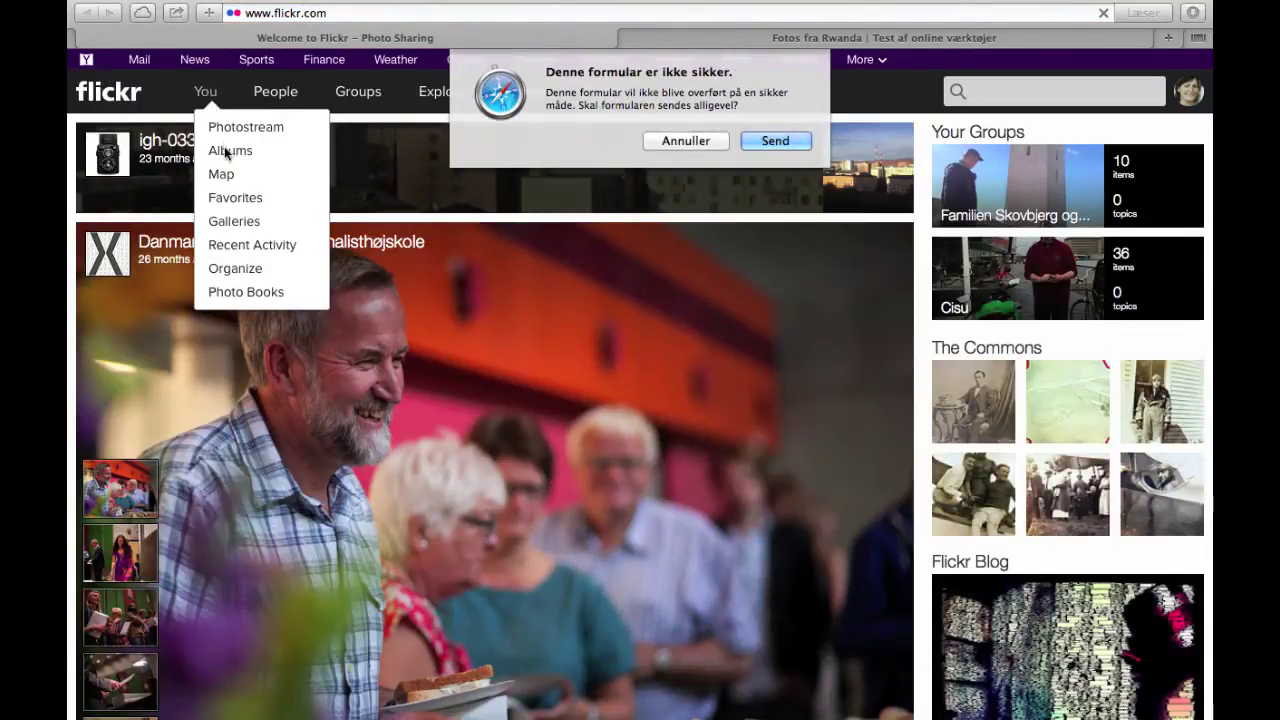
key(Escape)
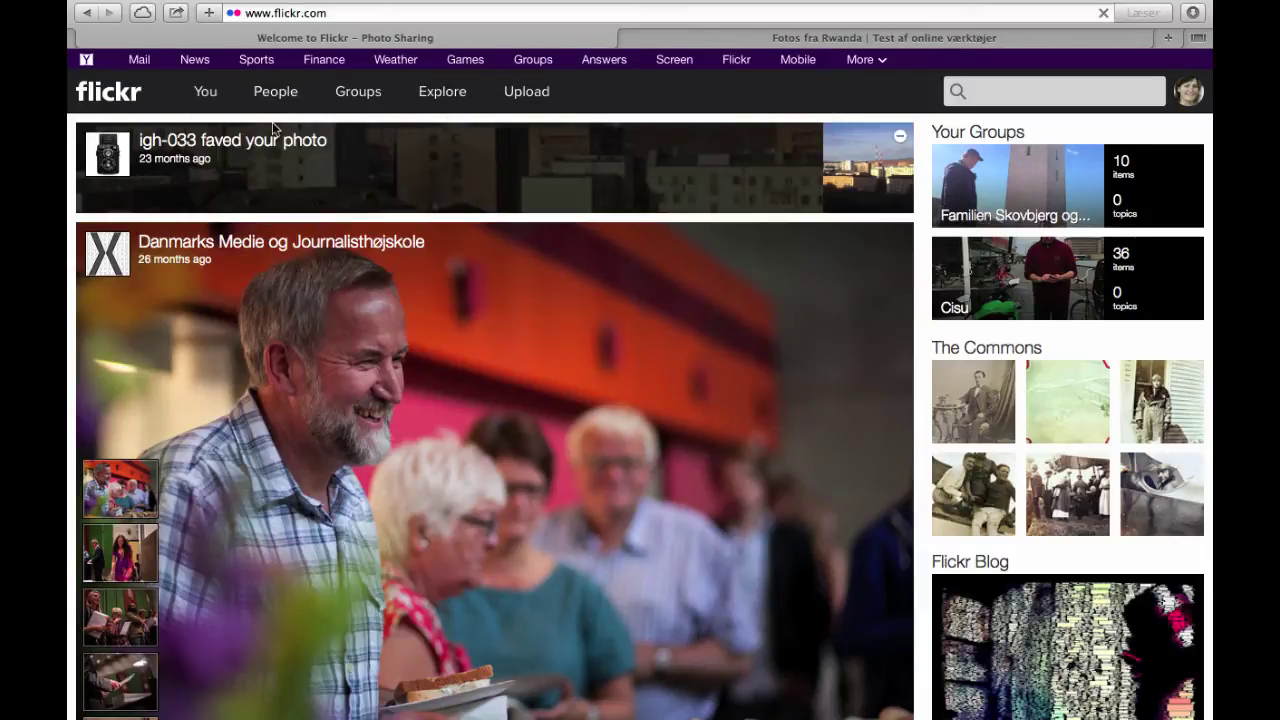
click(221, 160)
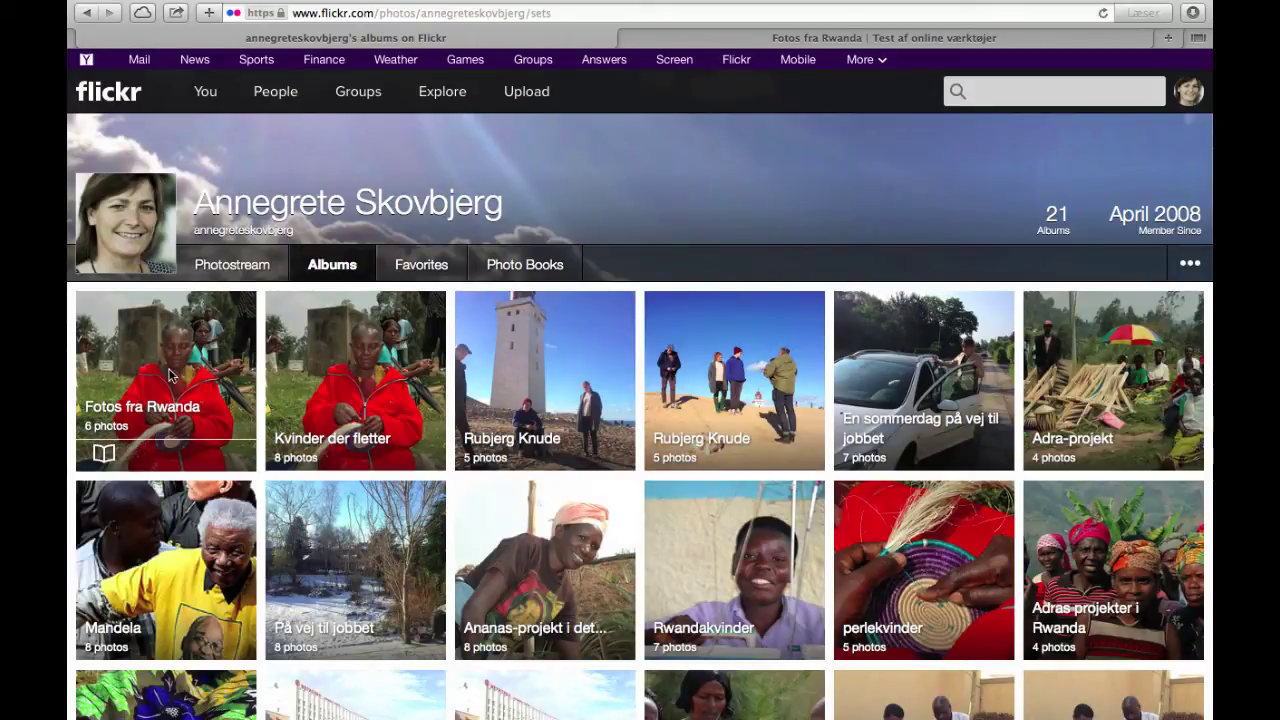
- Open the Fotos fra Rwanda album page showing its 6 photos
click(170, 374)
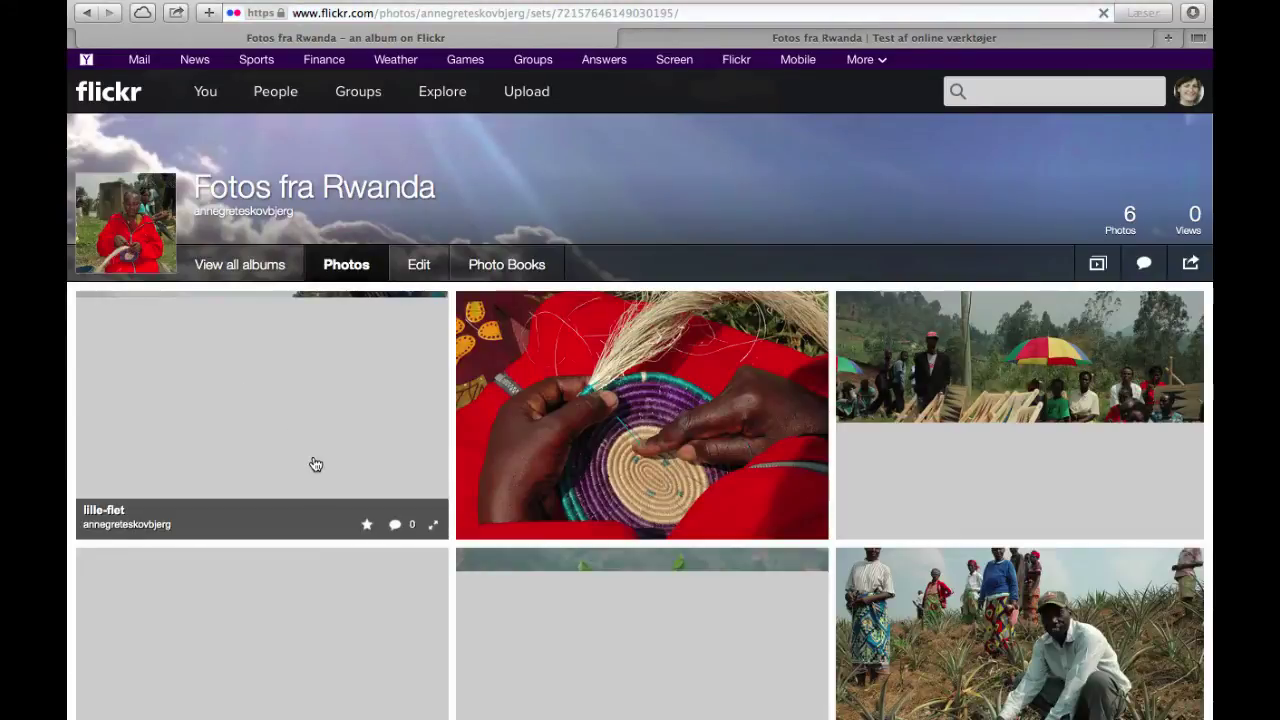
scroll(312, 465, down, 3)
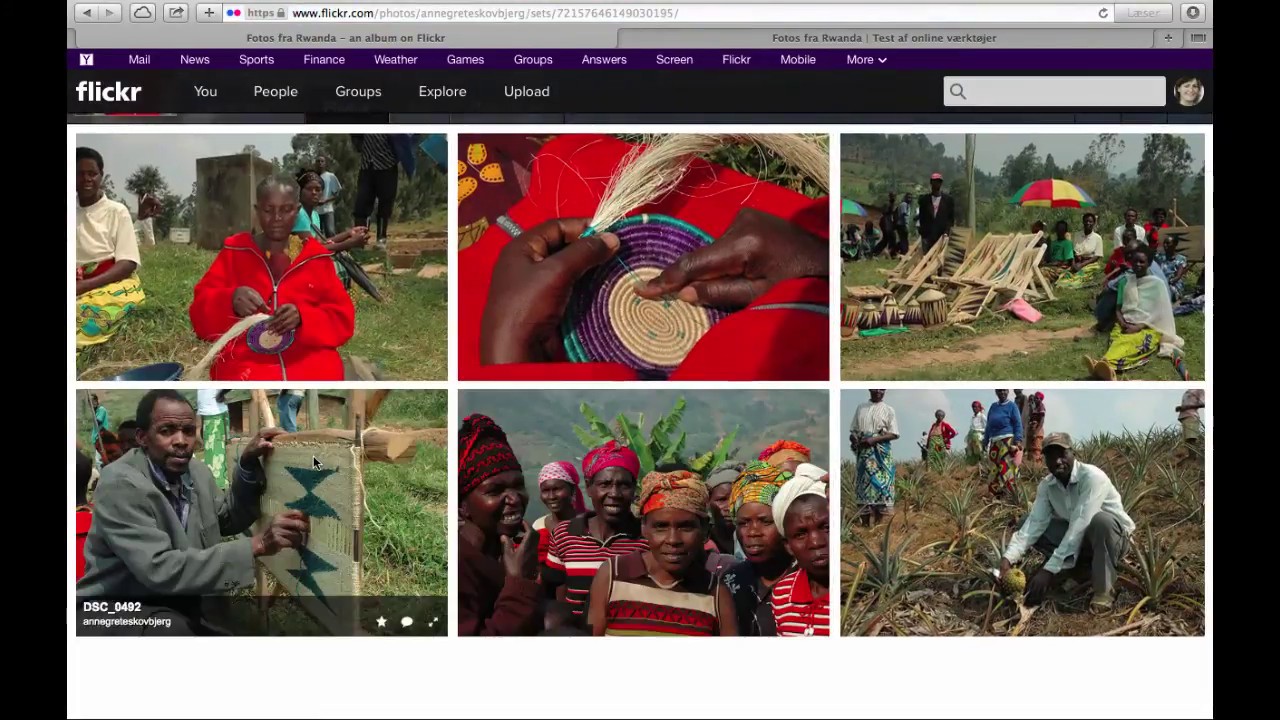
scroll(313, 462, up, 3)
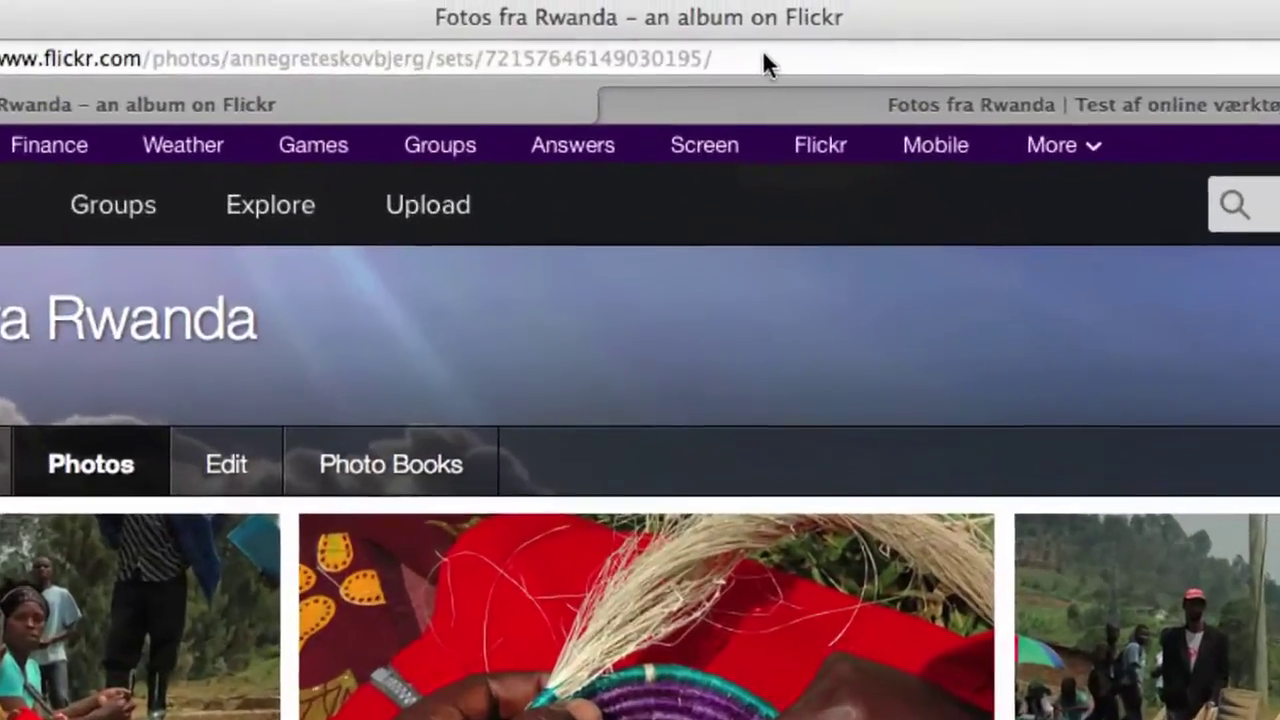
click(706, 15)
click(706, 15)
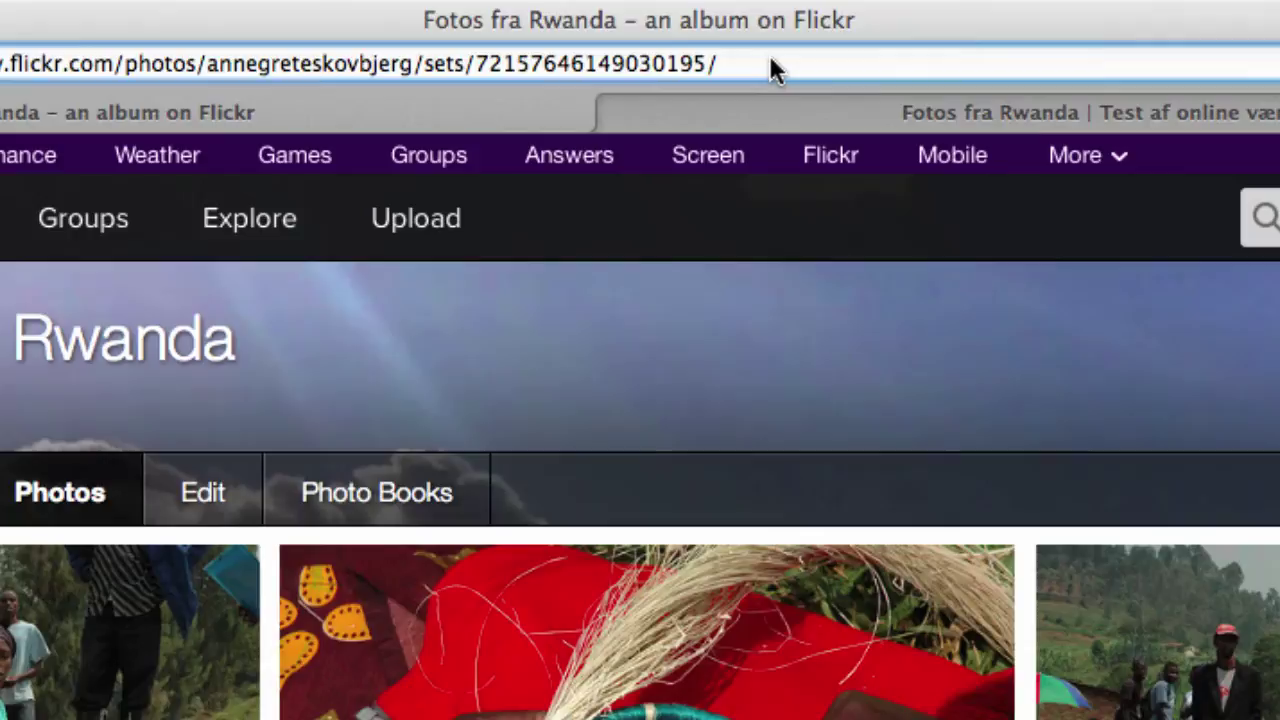
- Play the album as a slideshow by adding 'show' to its URL, and bring up its Share panel
text(s)
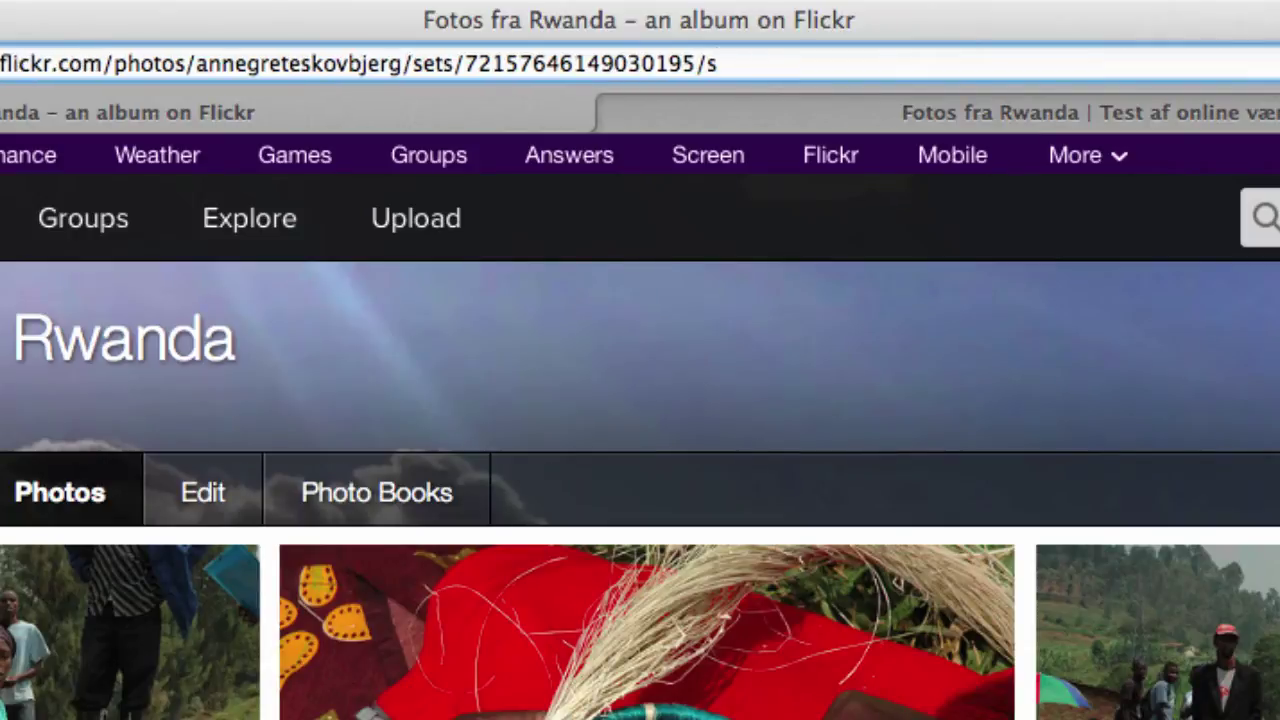
text(how)
key(Return)
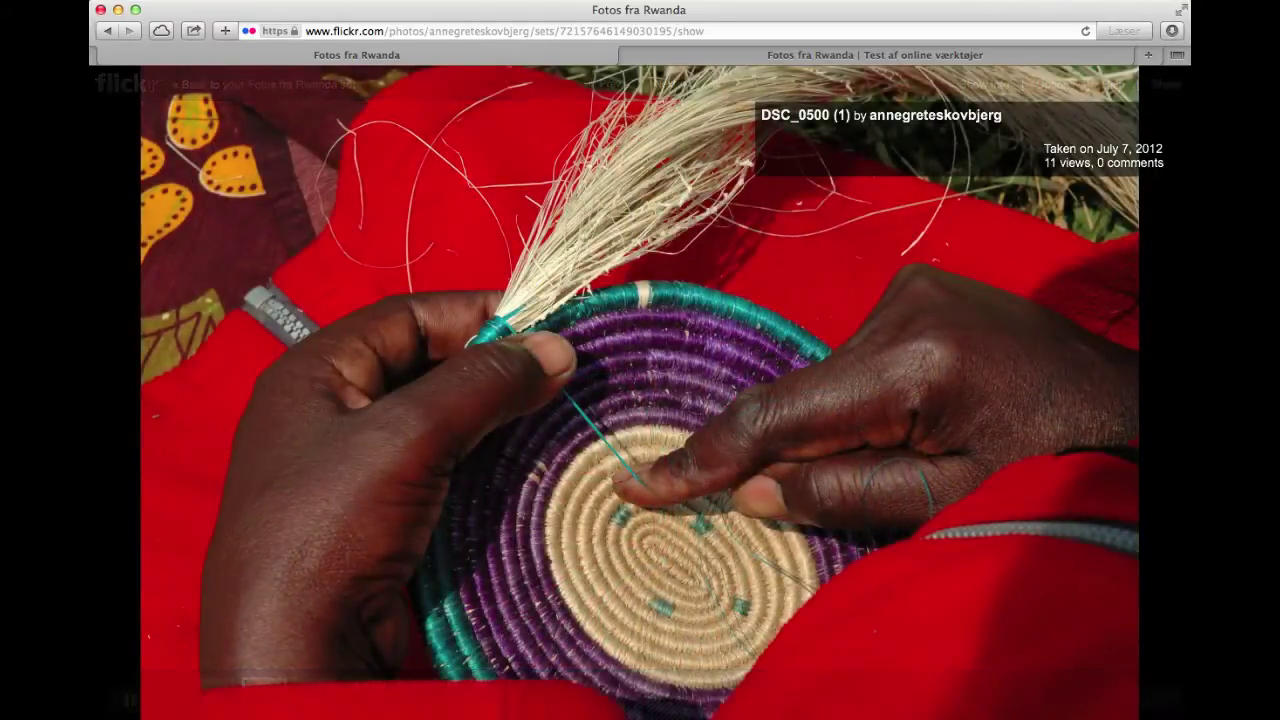
mouse_move(990, 403)
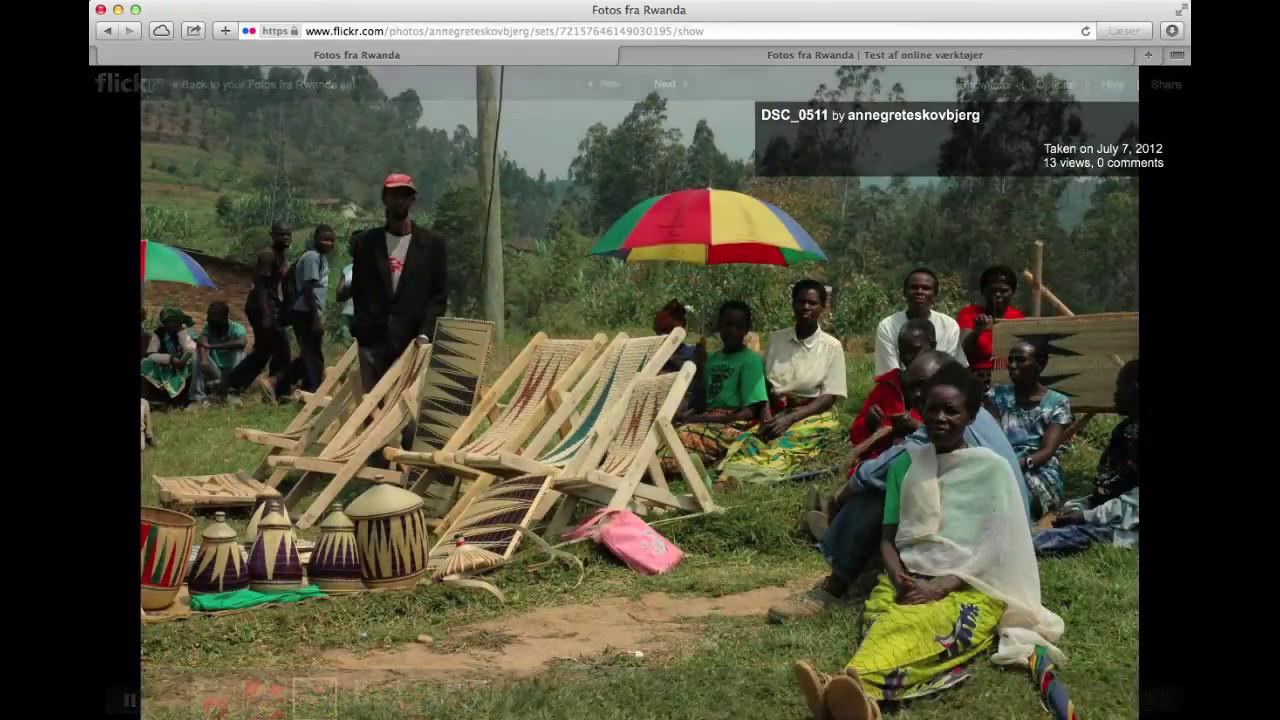
mouse_move(970, 436)
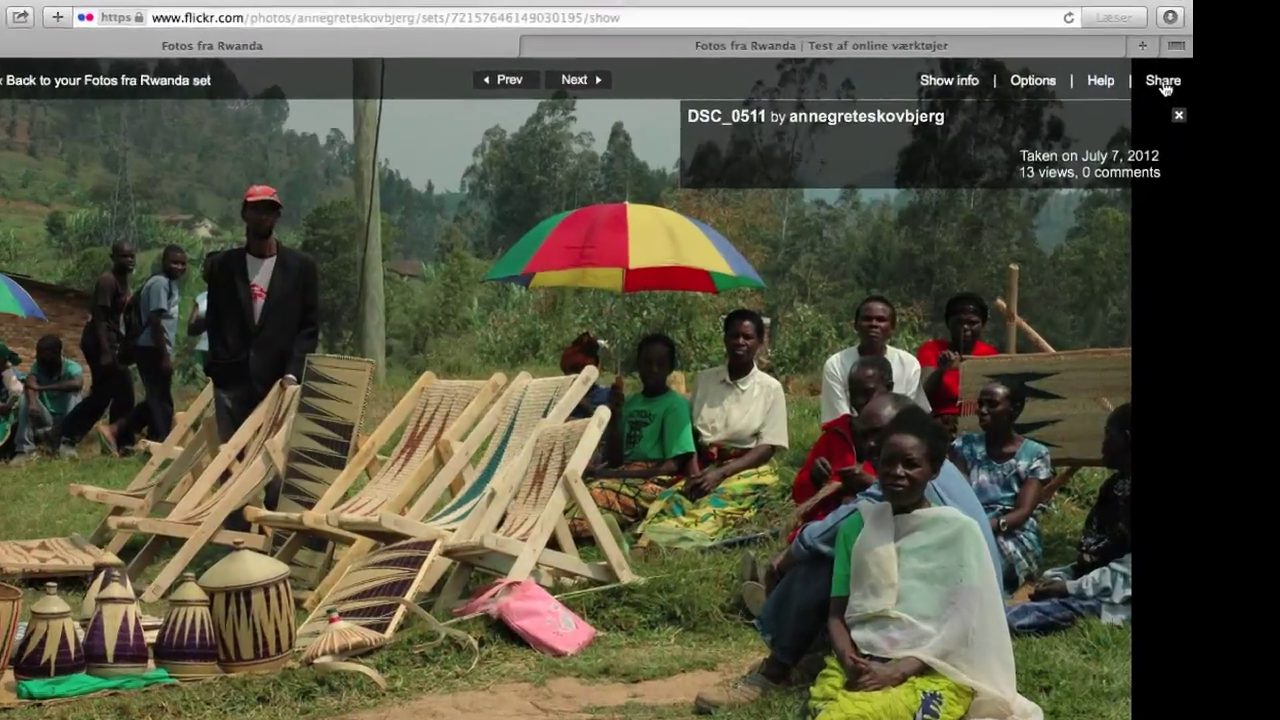
click(1166, 86)
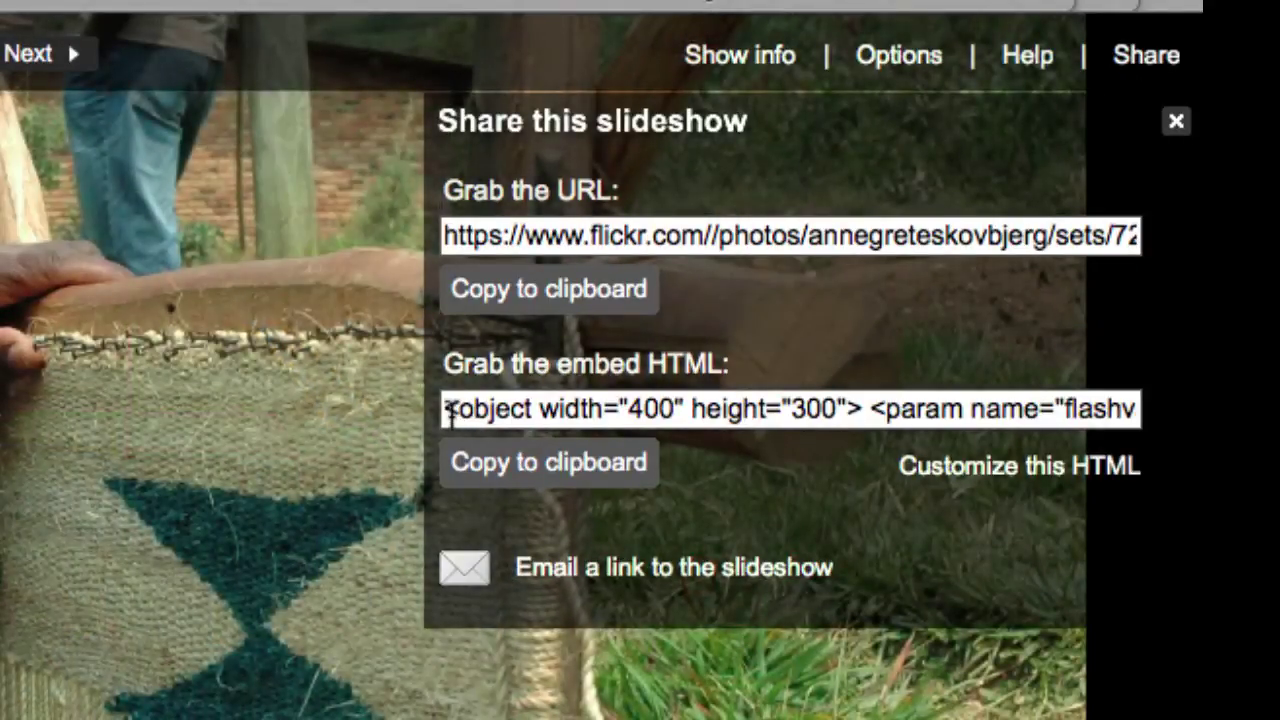
- Copy the slideshow's embed HTML to the clipboard and return to the WordPress tab
click(451, 413)
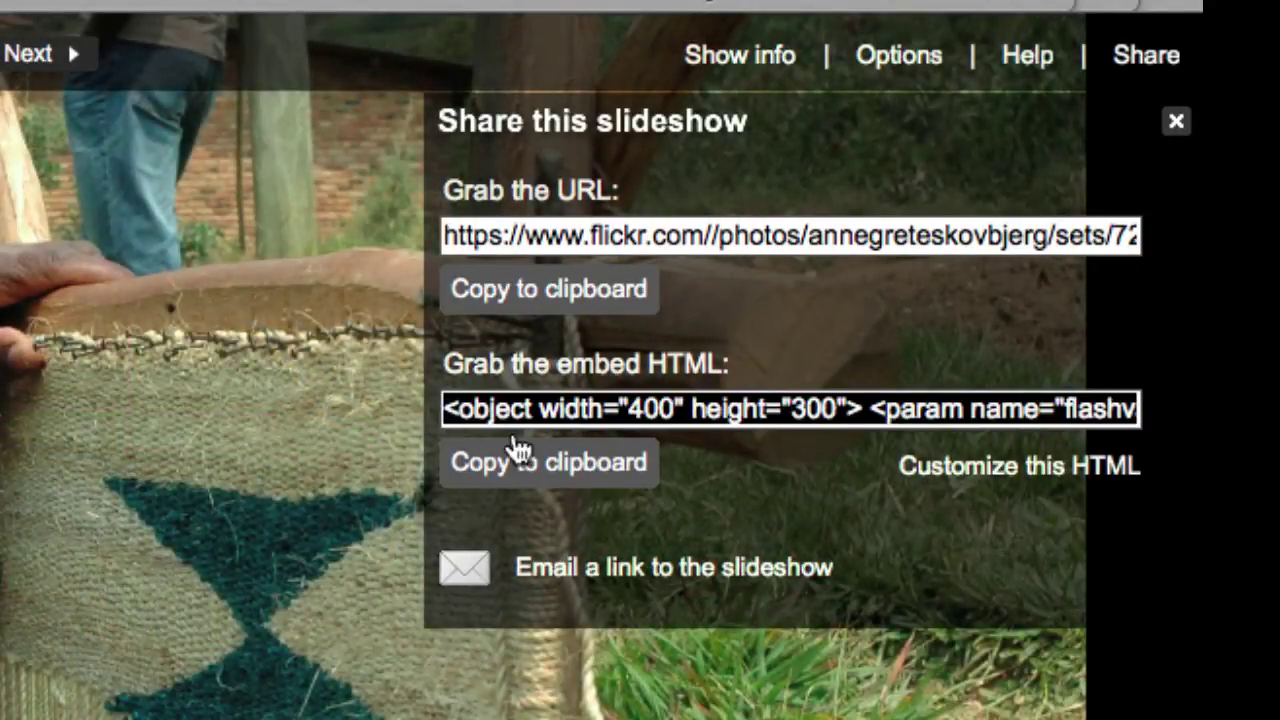
click(530, 474)
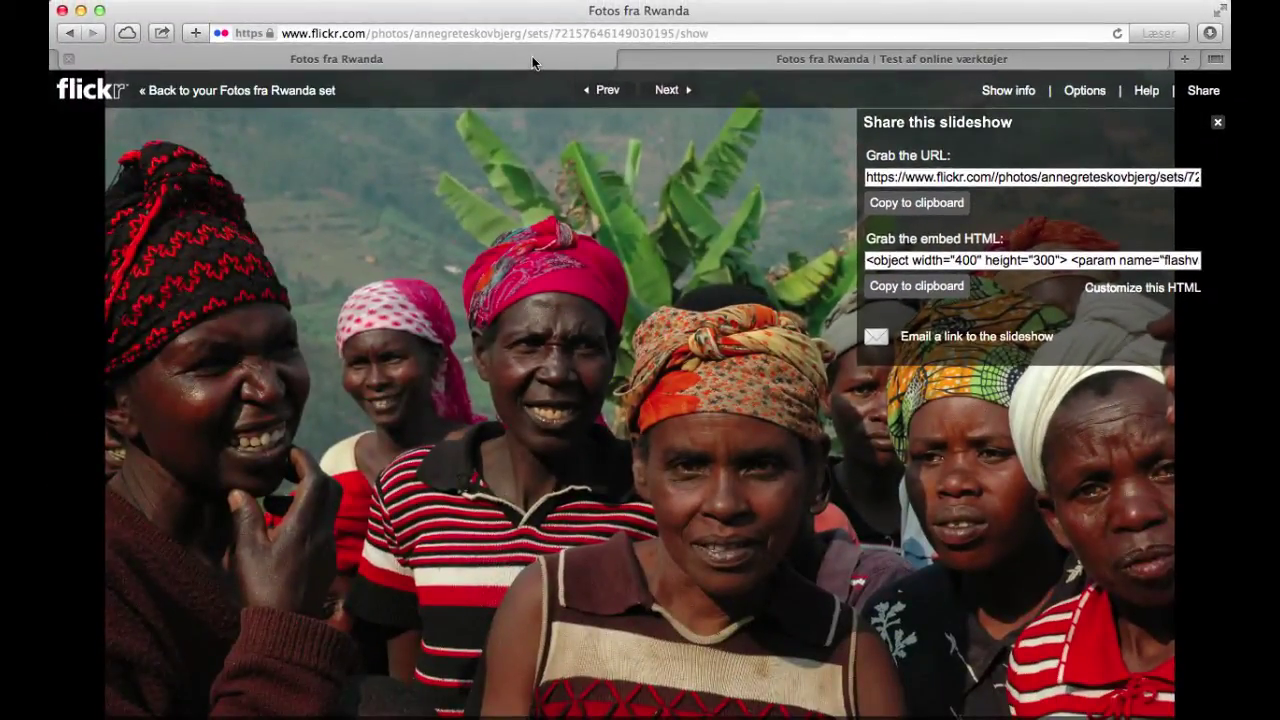
click(689, 55)
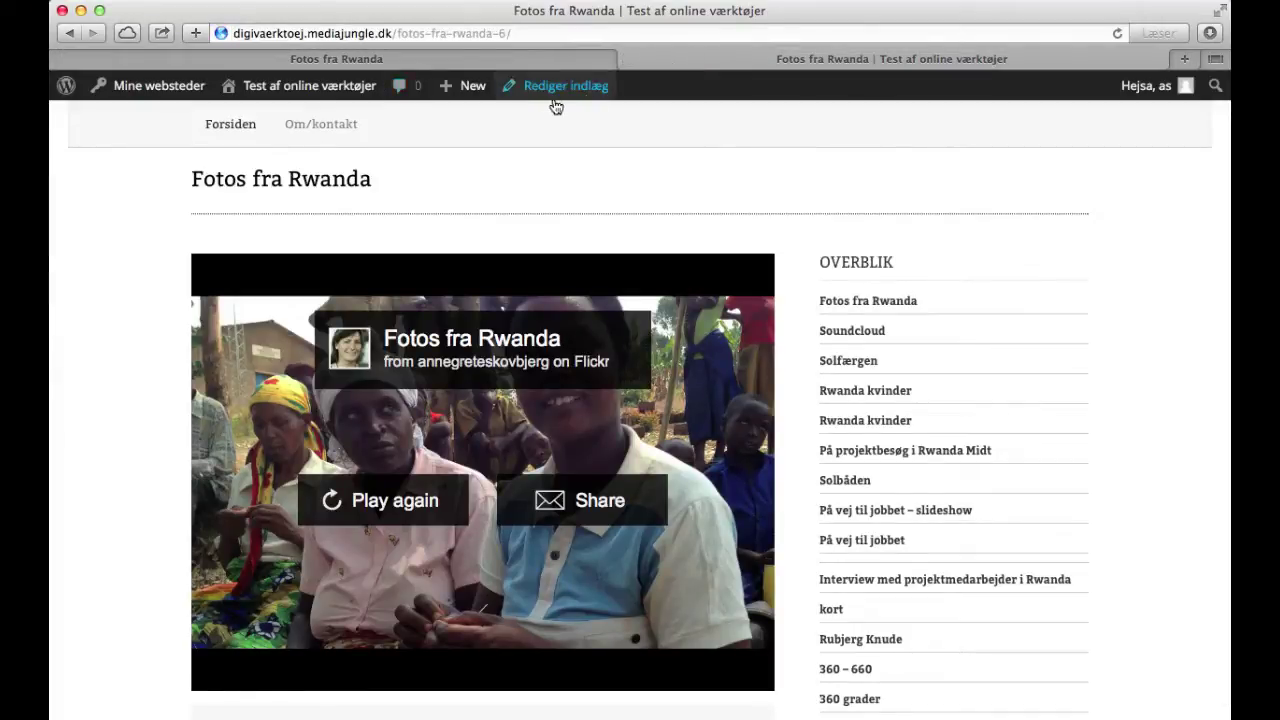
- Create a new Indlæg with the pasted Flickr embed code, title it 'Fotos fra Rwanda', and publish it
mouse_move(478, 88)
click(456, 120)
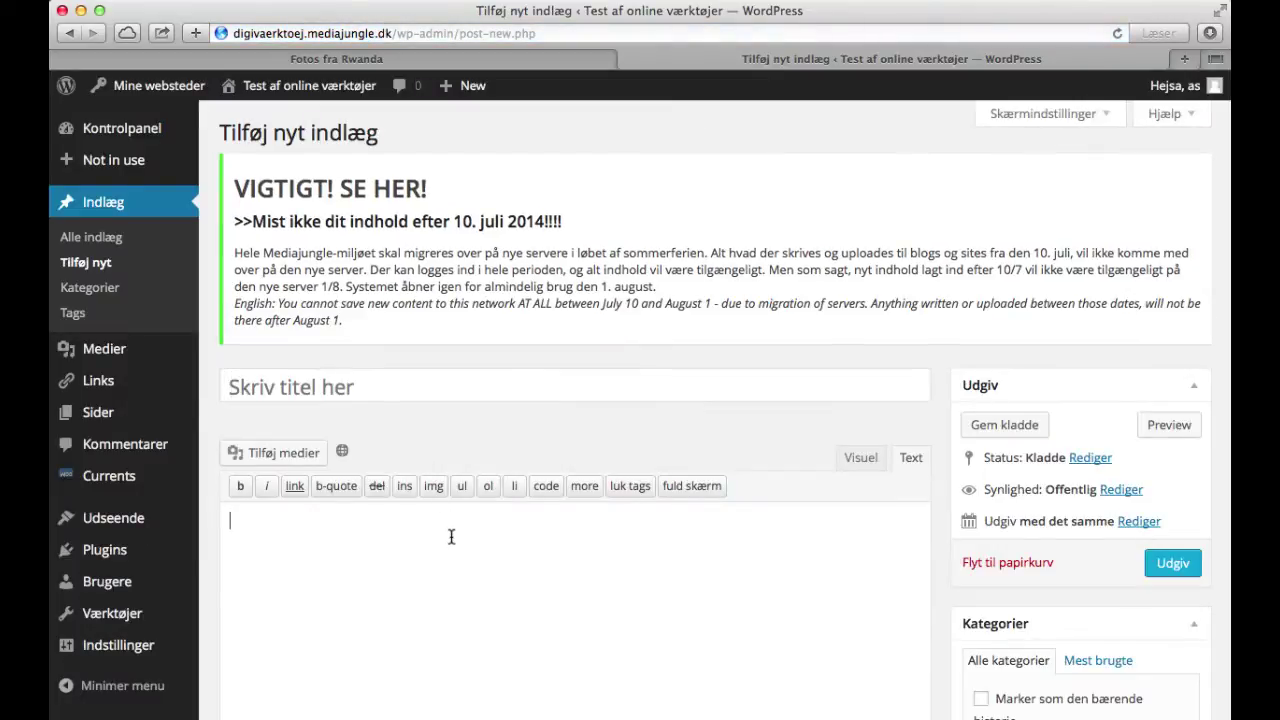
key(super+v)
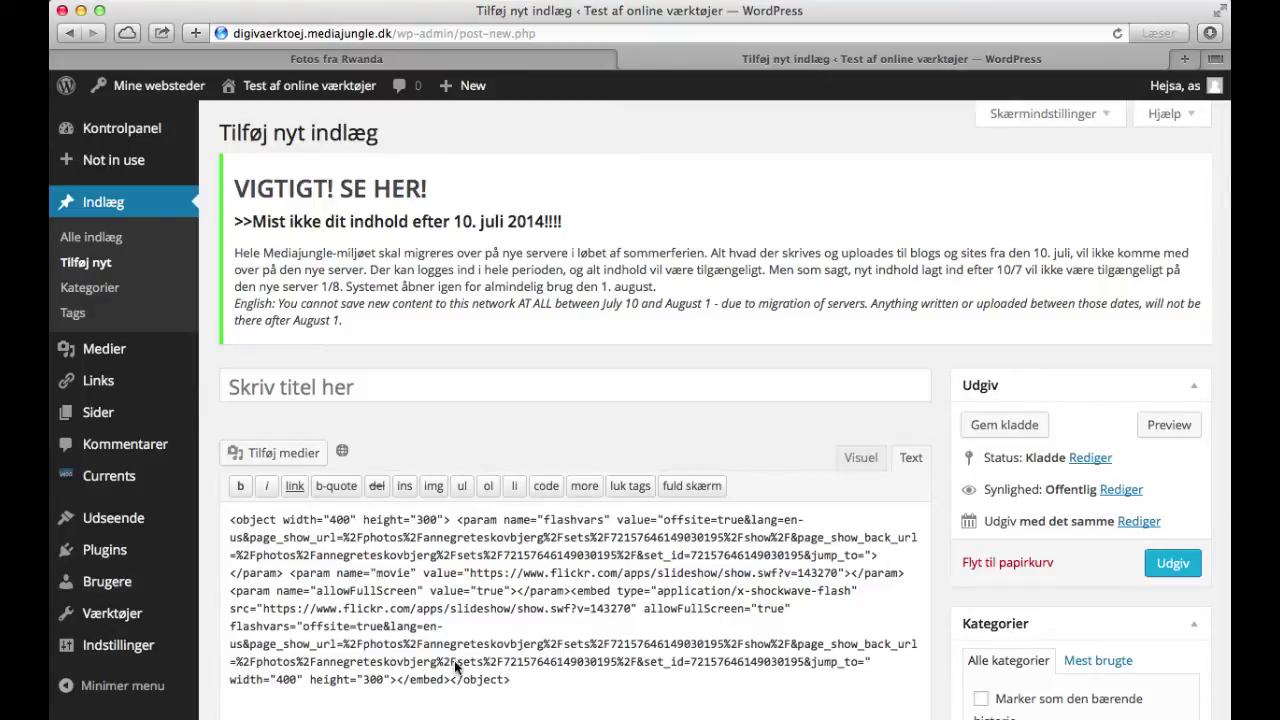
click(375, 392)
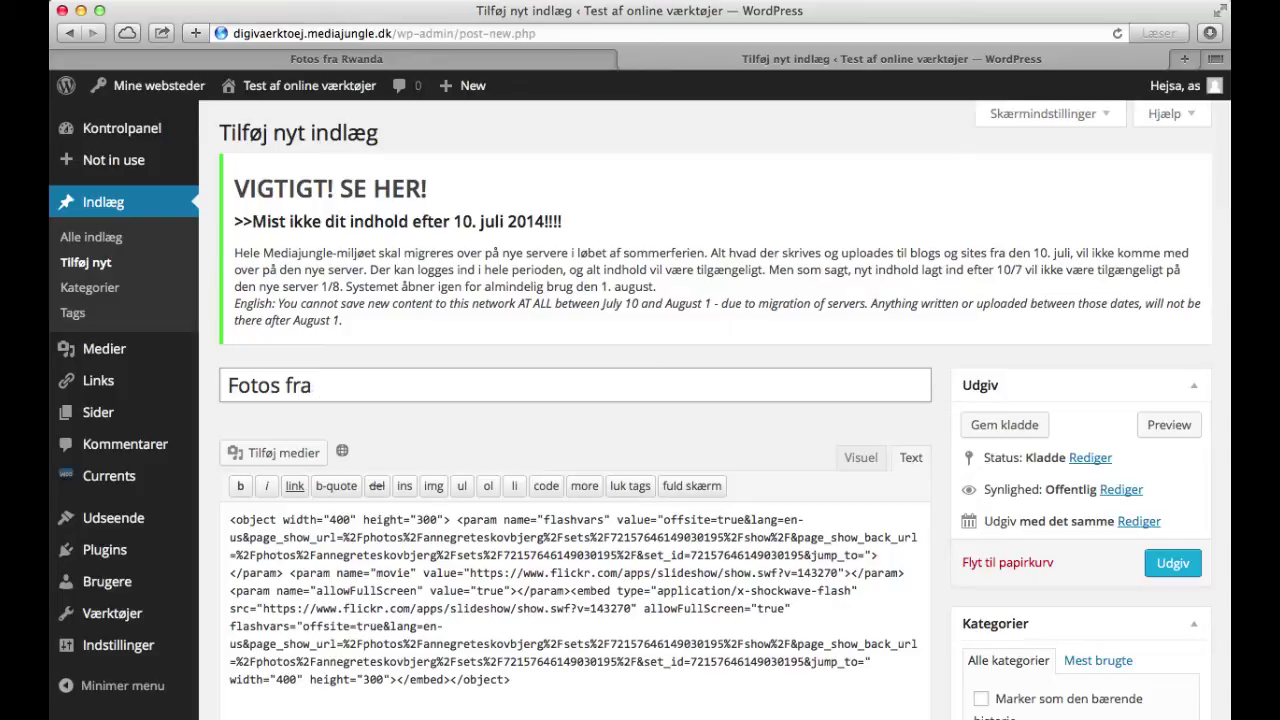
text(Fotos fra Rwanda)
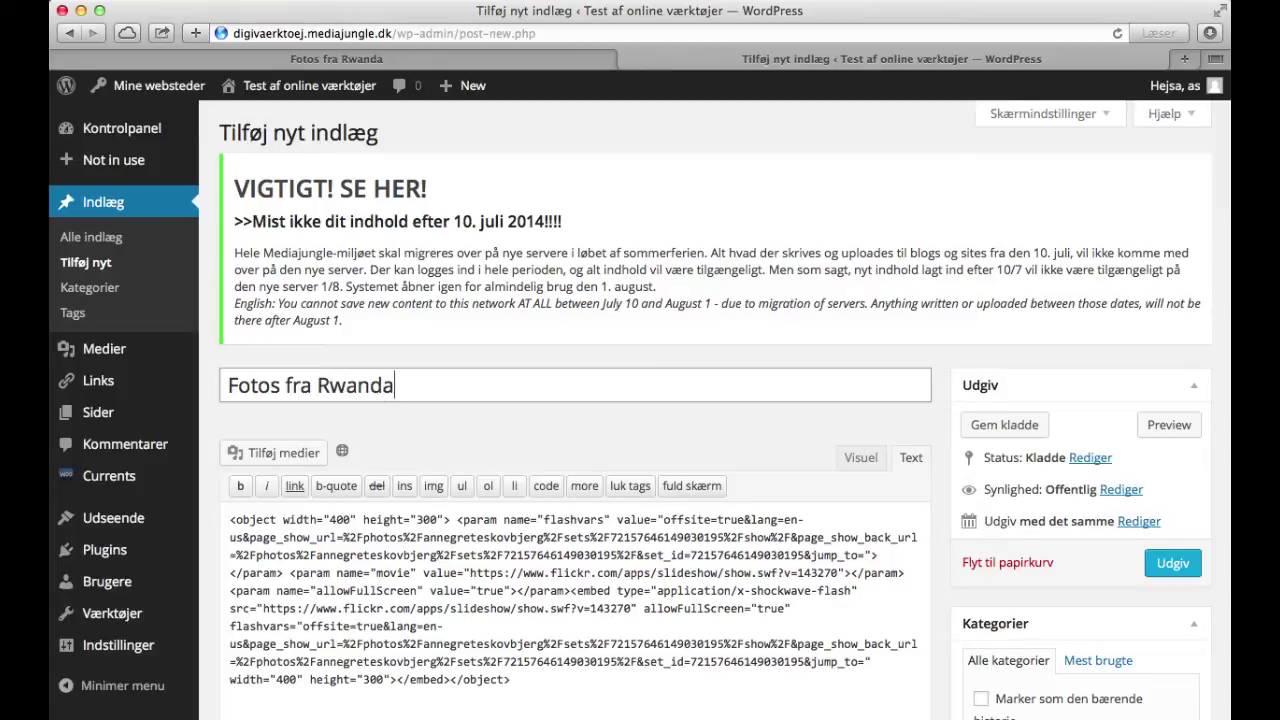
click(1163, 563)
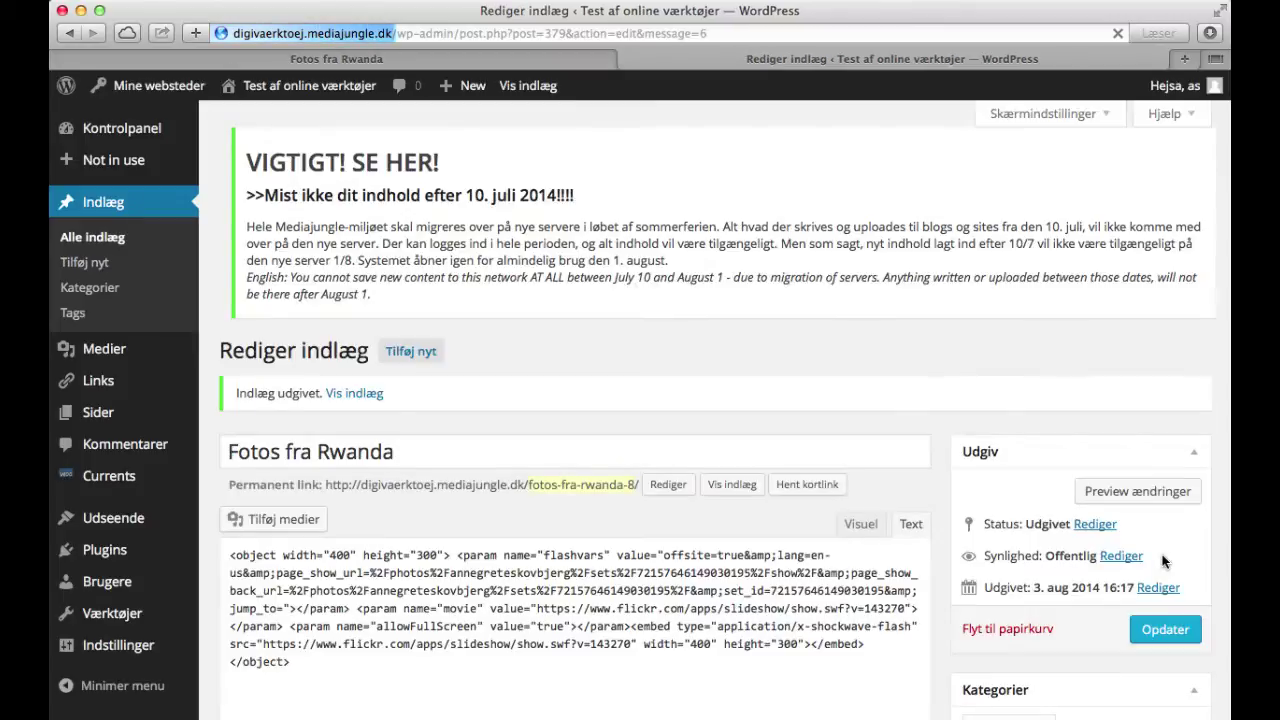
- View the published post, start its Flickr slideshow and advance to the third photo
click(512, 86)
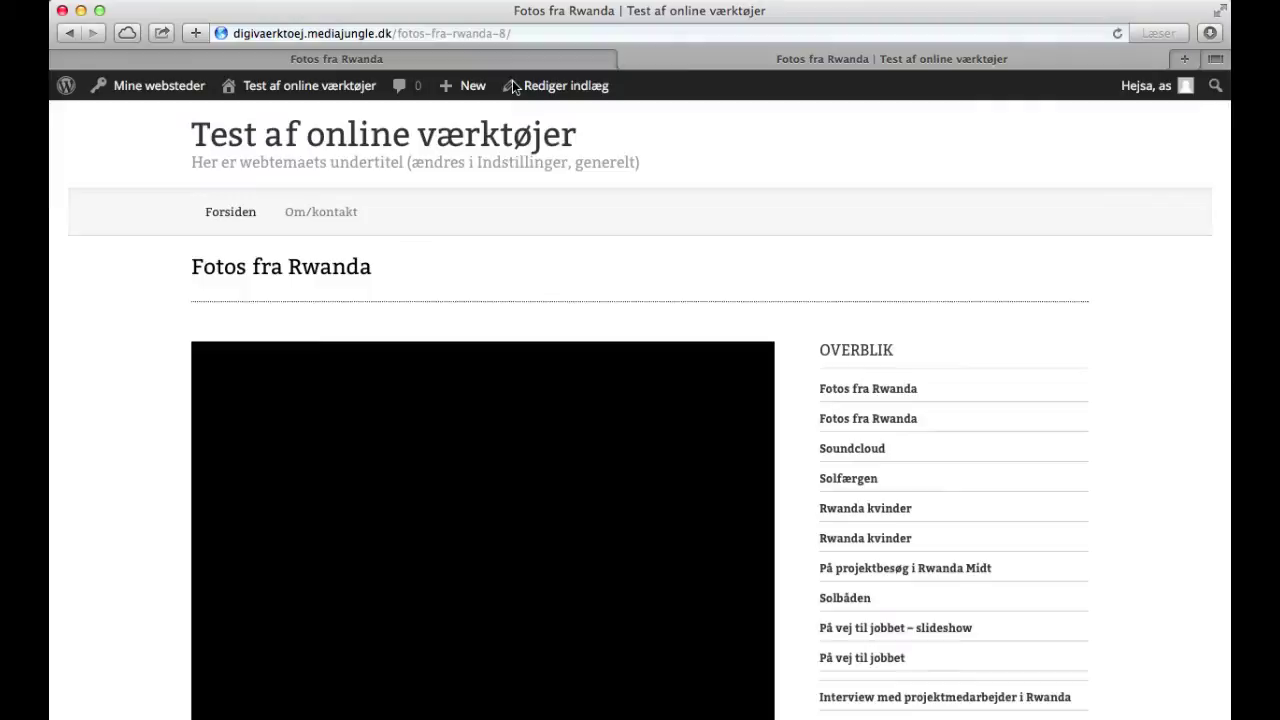
scroll(519, 280, down, 3)
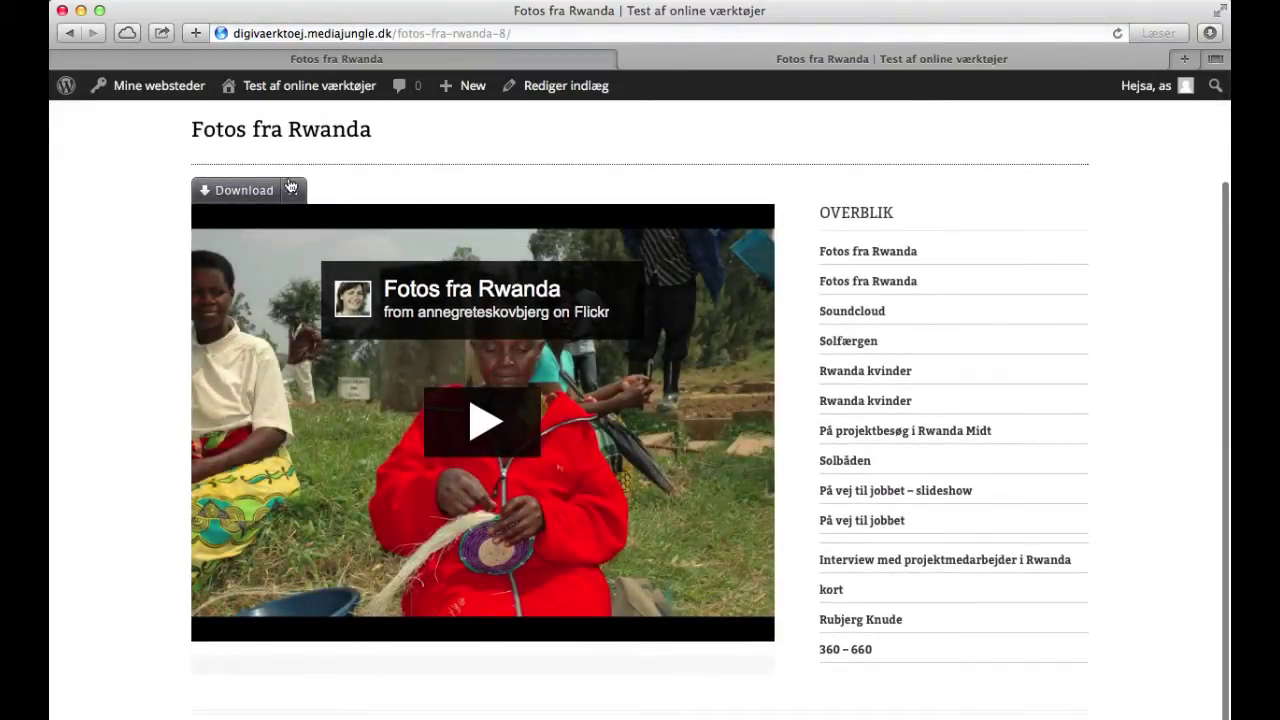
click(480, 427)
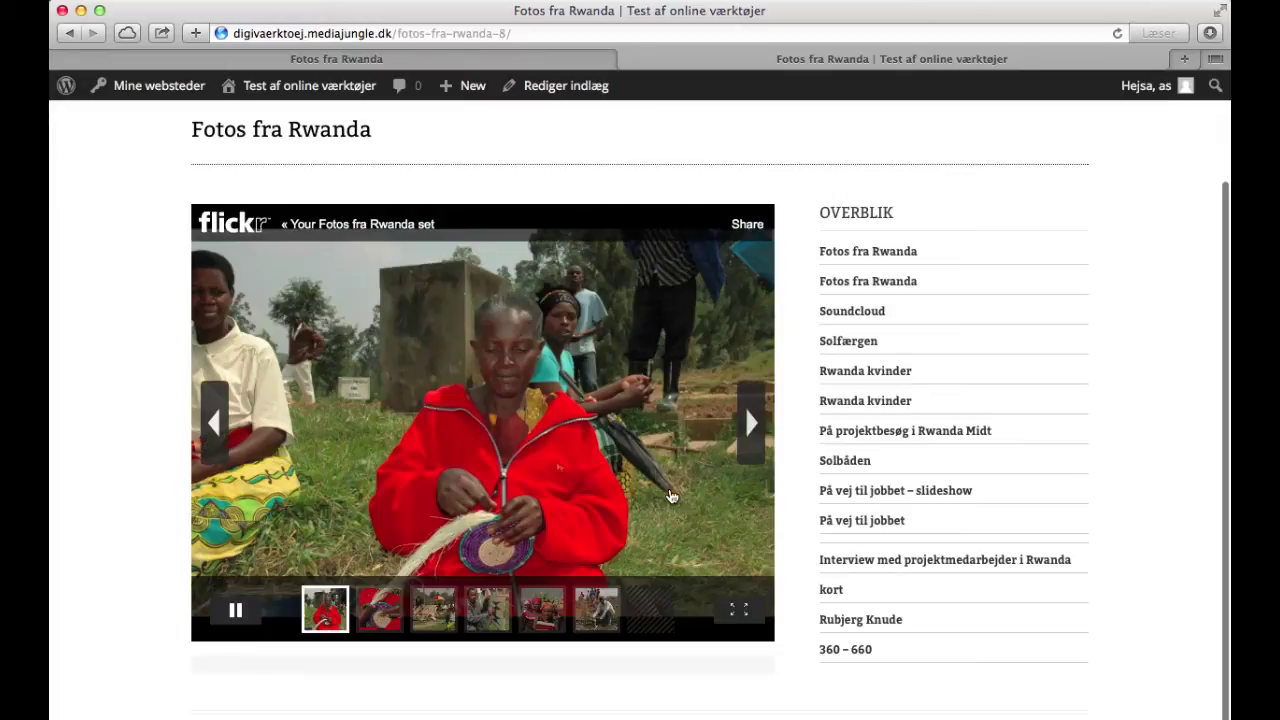
click(750, 422)
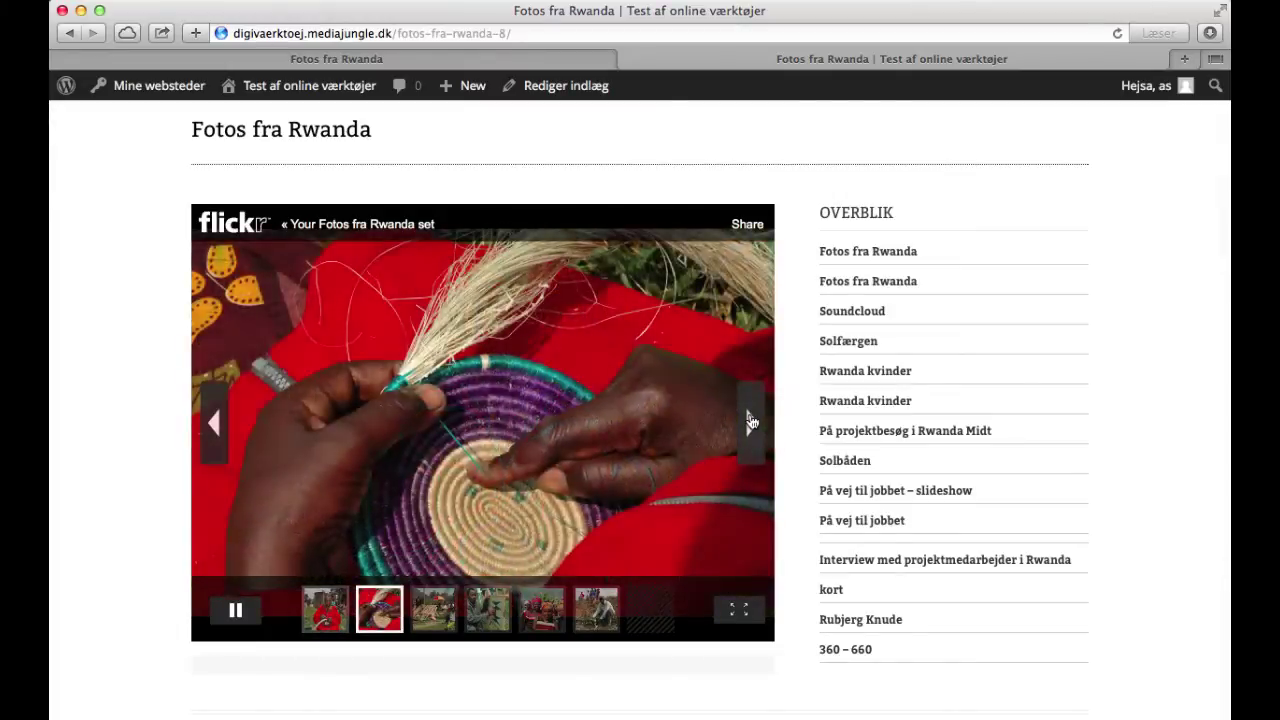
click(750, 422)
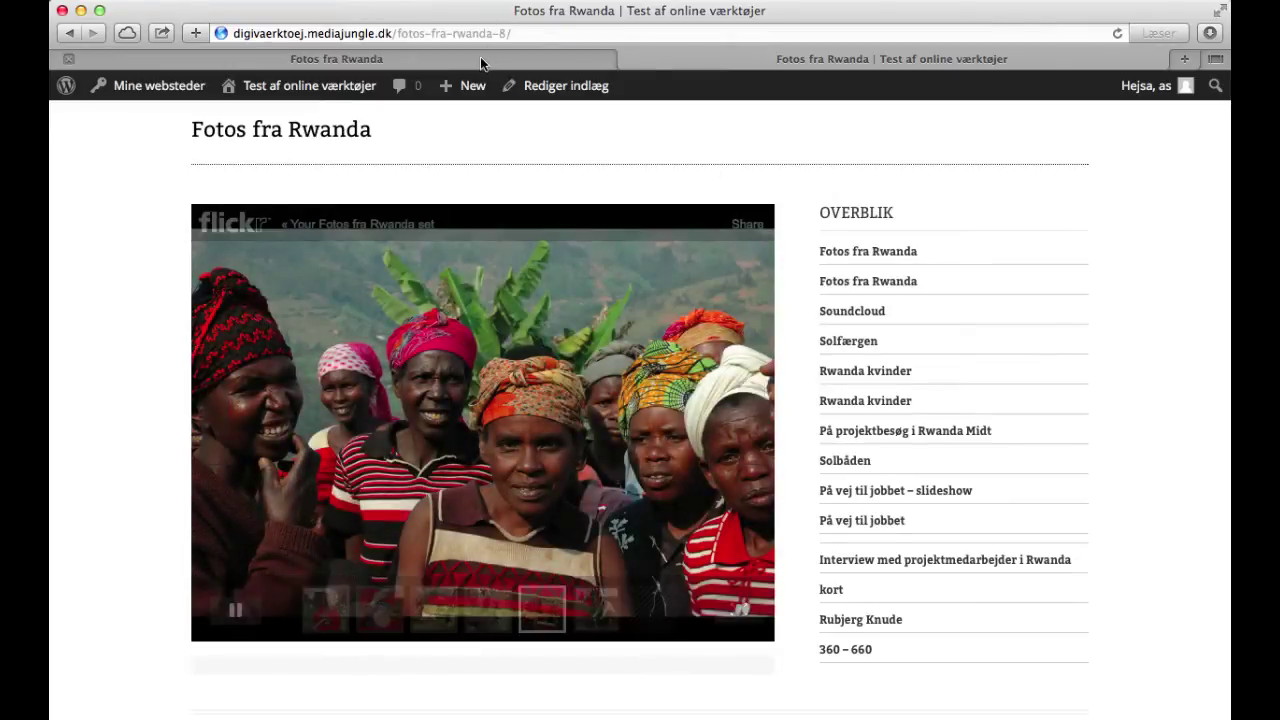
- Back in Flickr, open the Fotos fra Rwanda album for editing from Organize's Albums & Collections
click(481, 58)
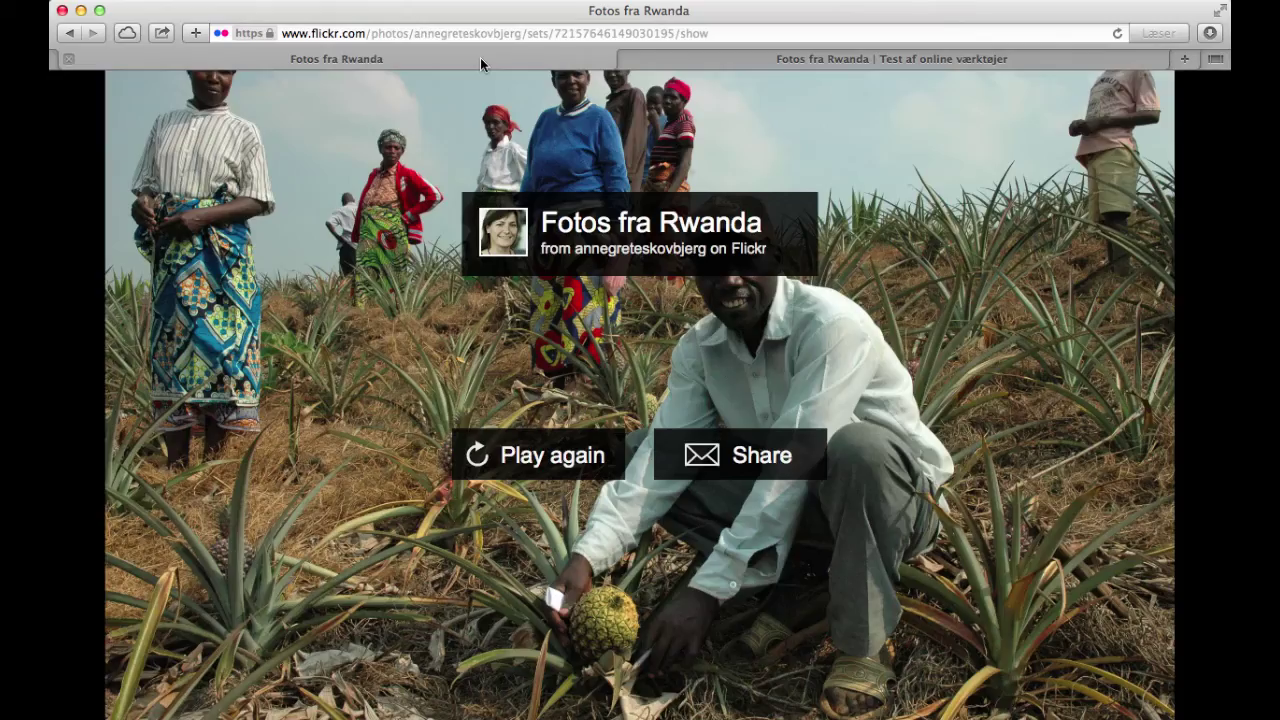
click(66, 33)
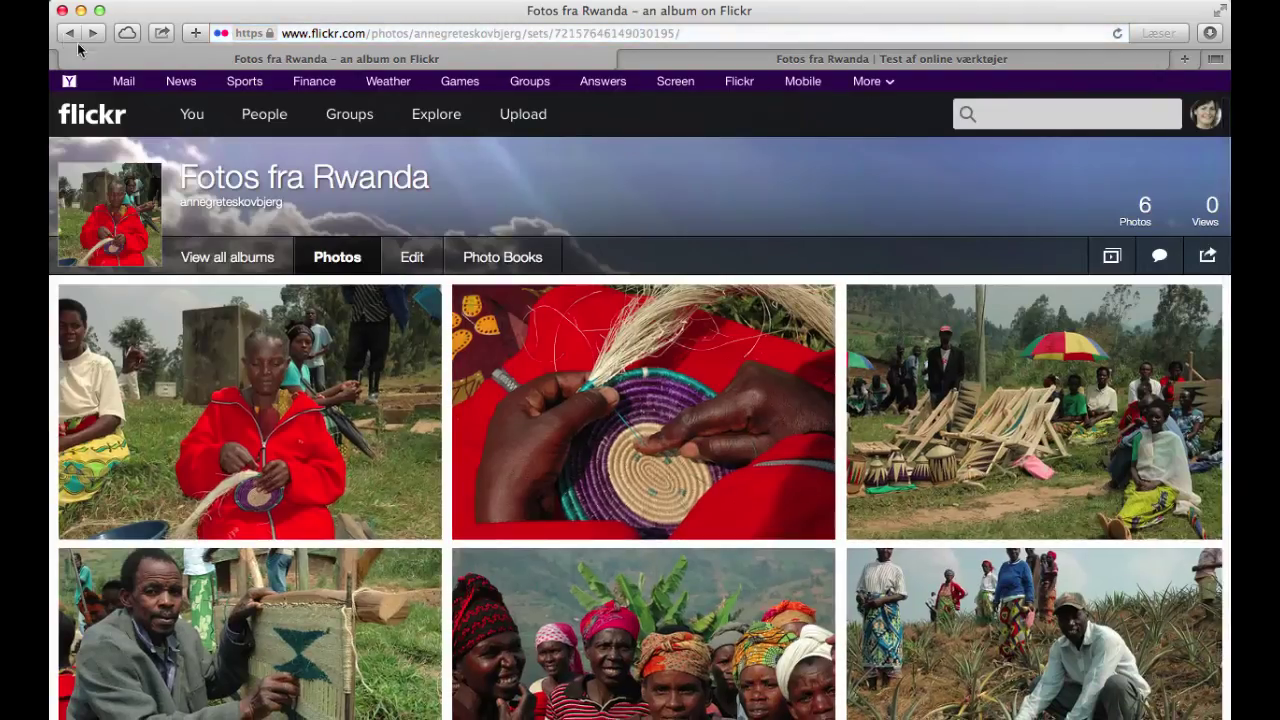
mouse_move(187, 127)
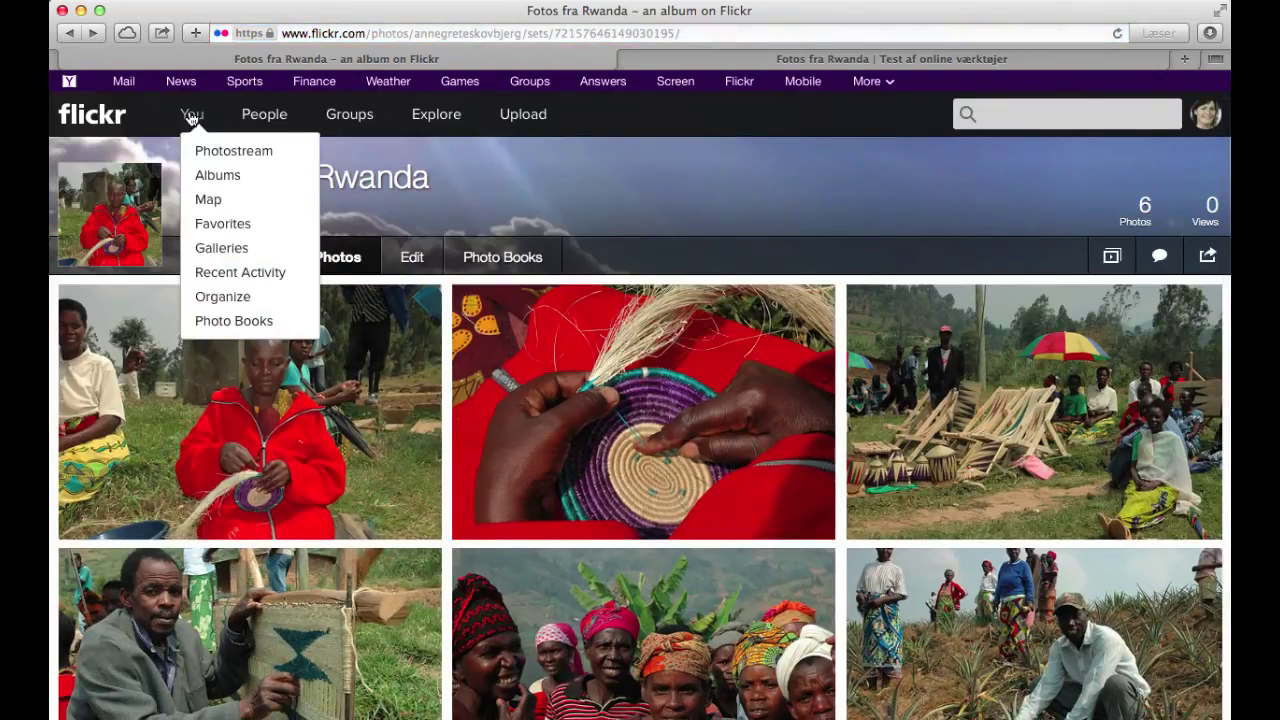
click(231, 297)
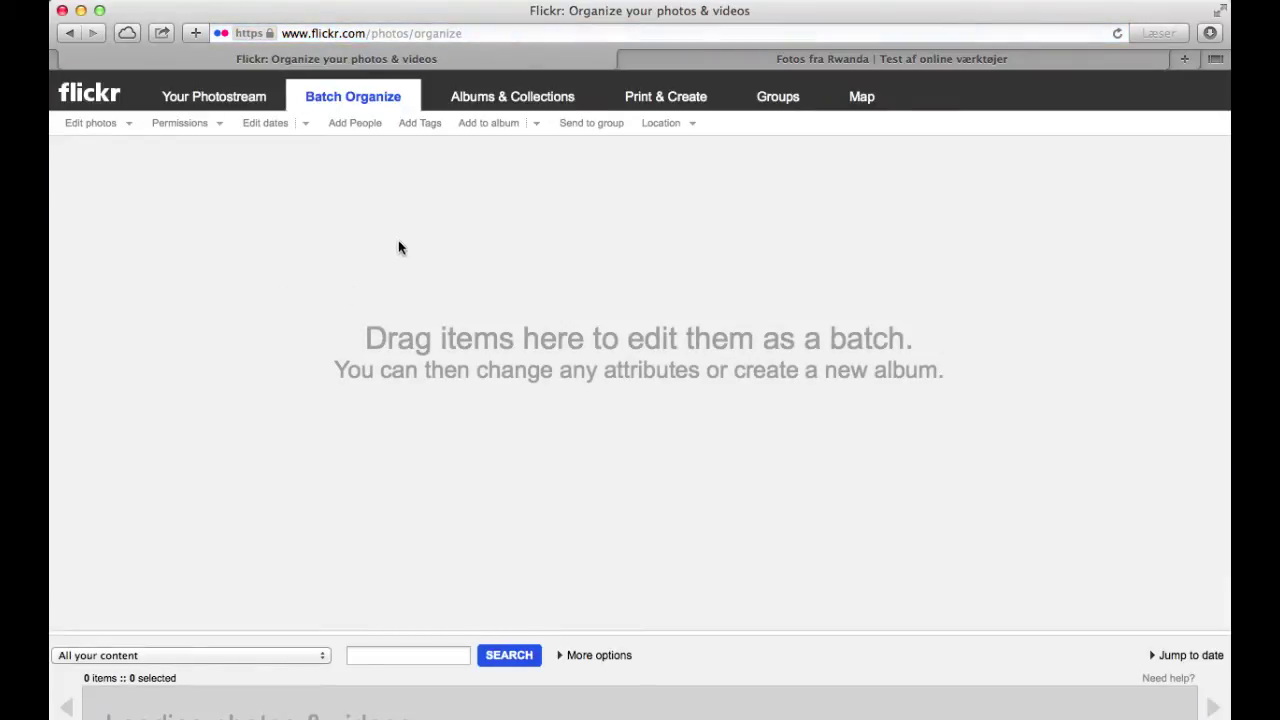
click(530, 95)
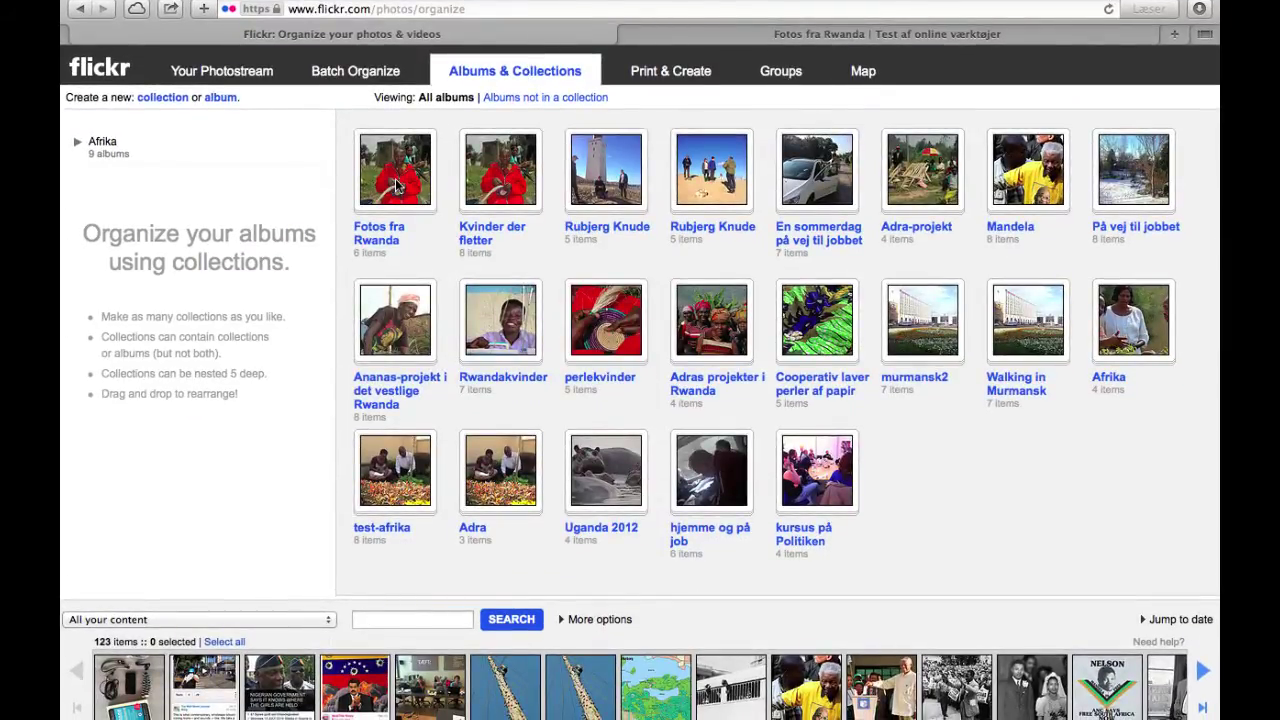
click(396, 184)
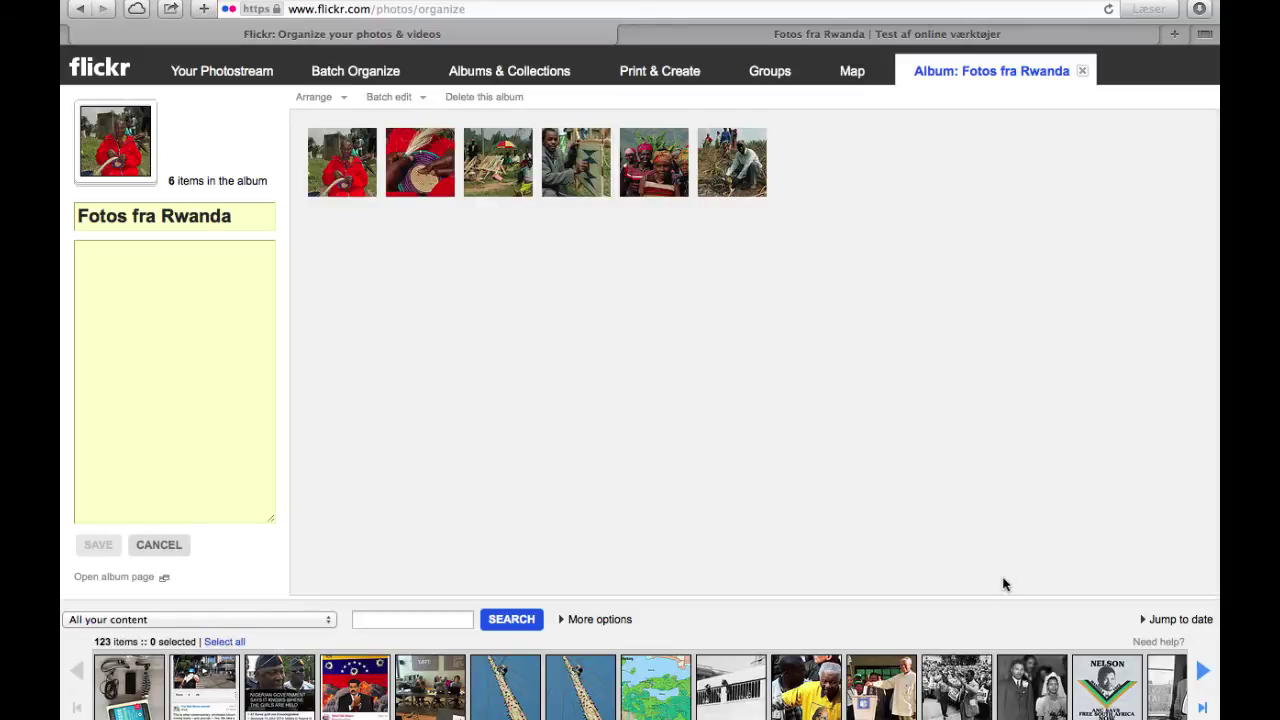
- Add the woman and hillside photos as items seven and eight, and save the album
click(1203, 670)
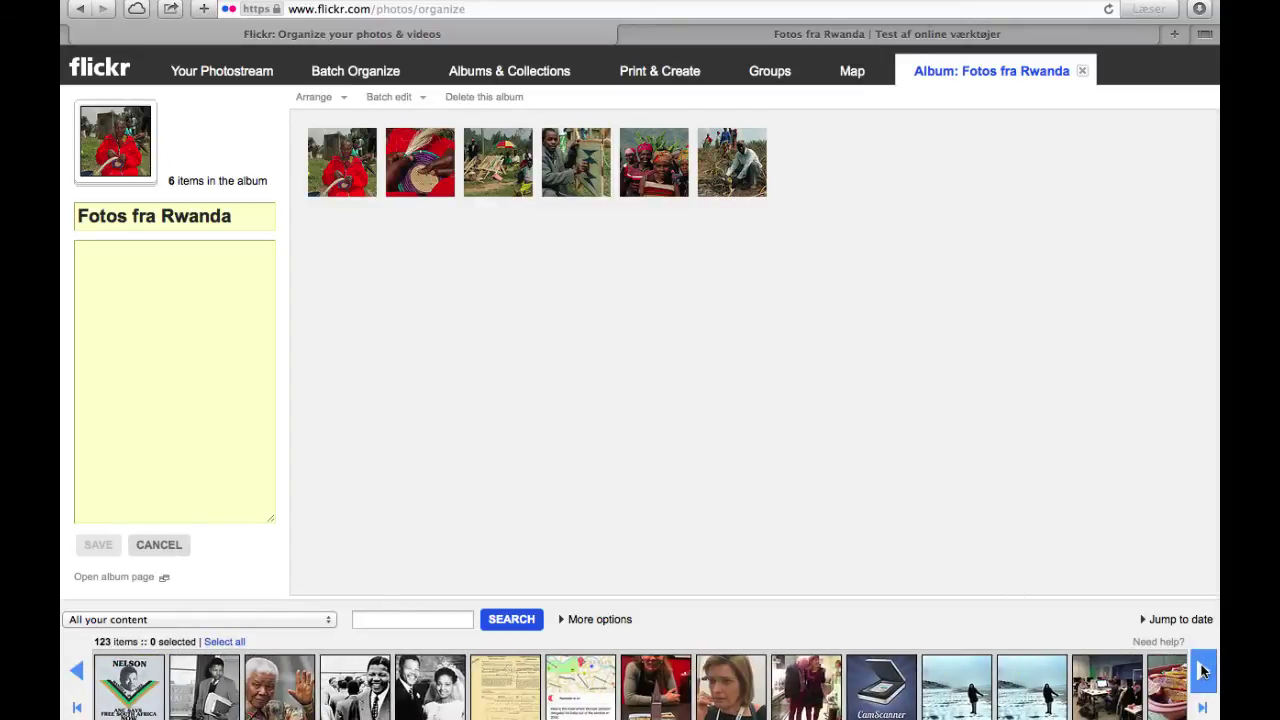
click(1203, 670)
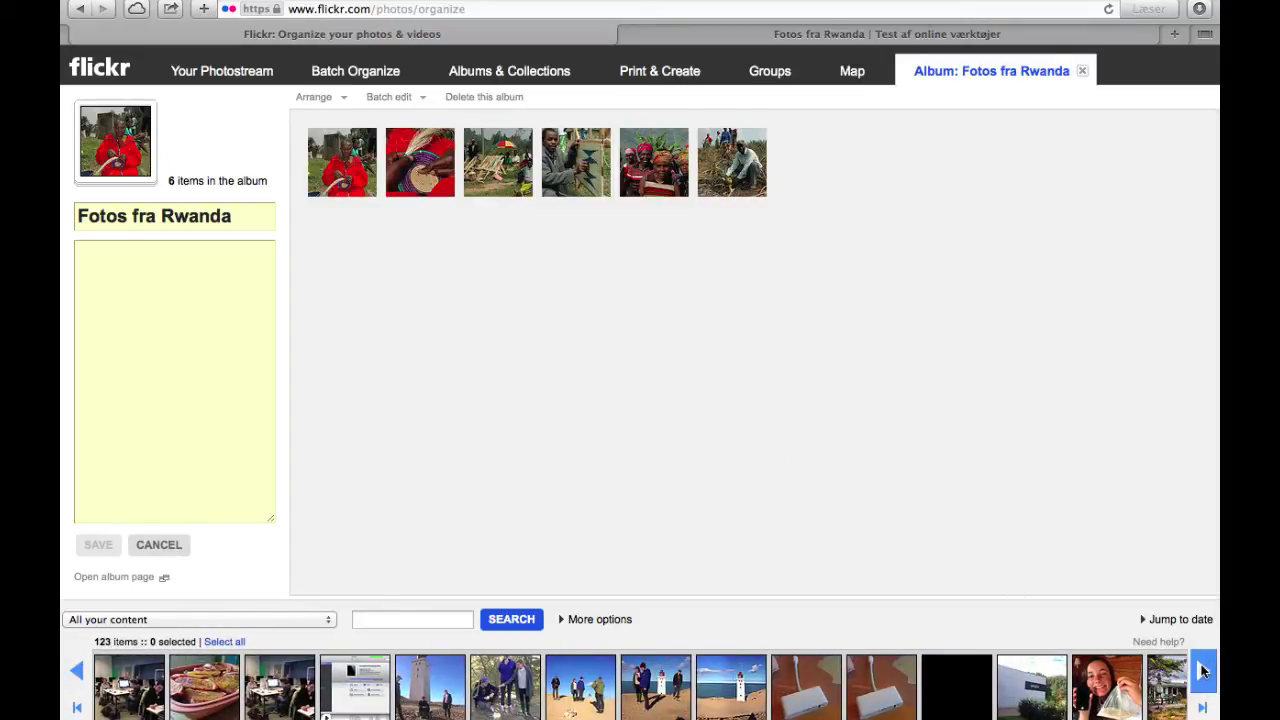
click(1203, 670)
click(1203, 670)
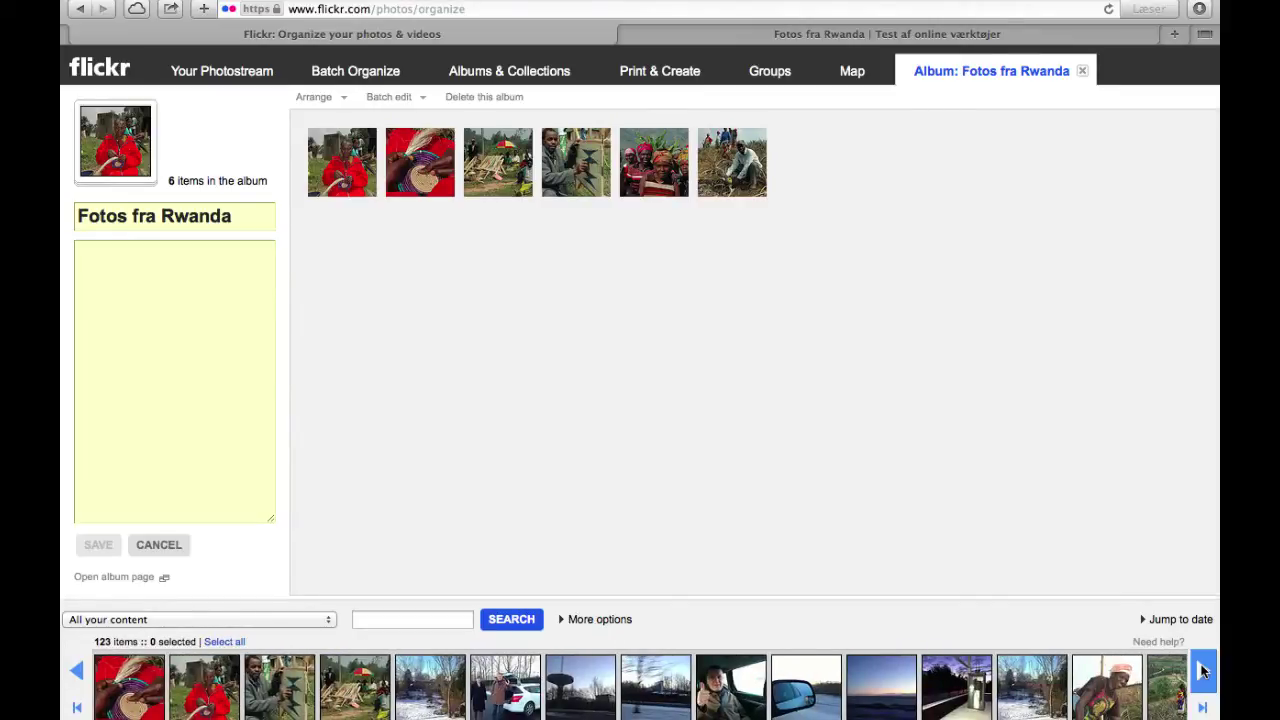
drag(1122, 706, 800, 155)
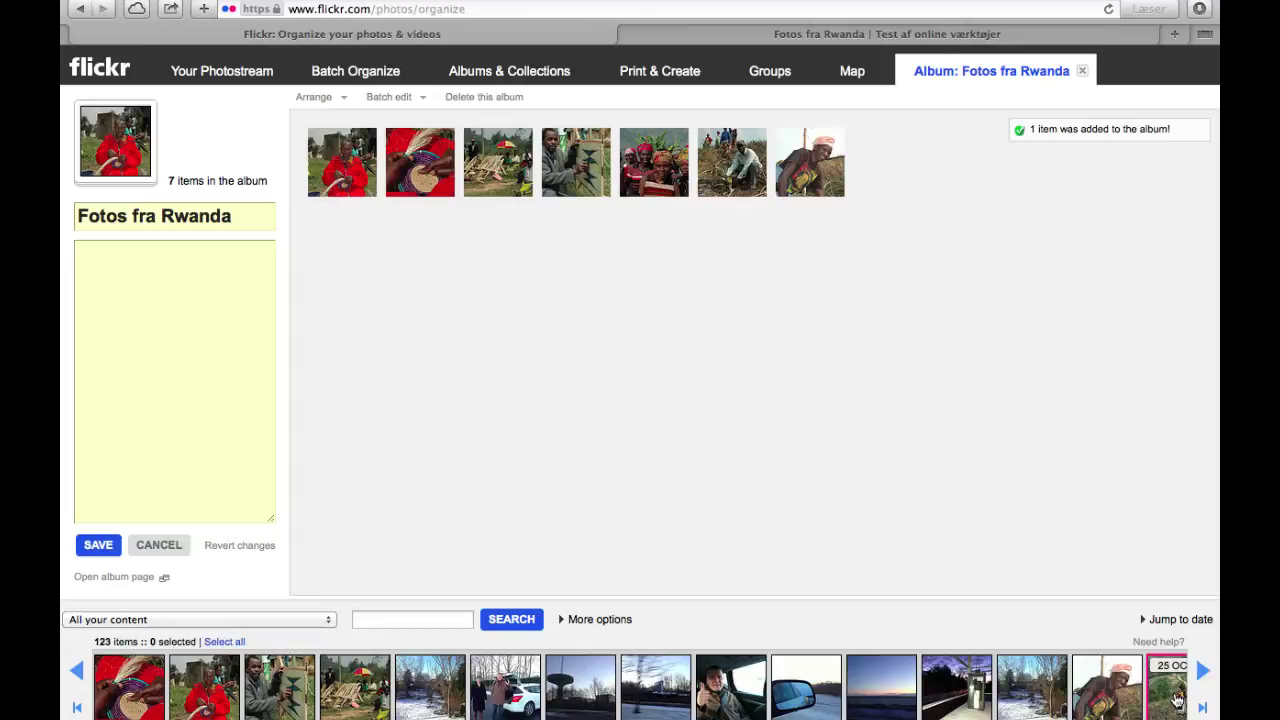
drag(1174, 698, 900, 185)
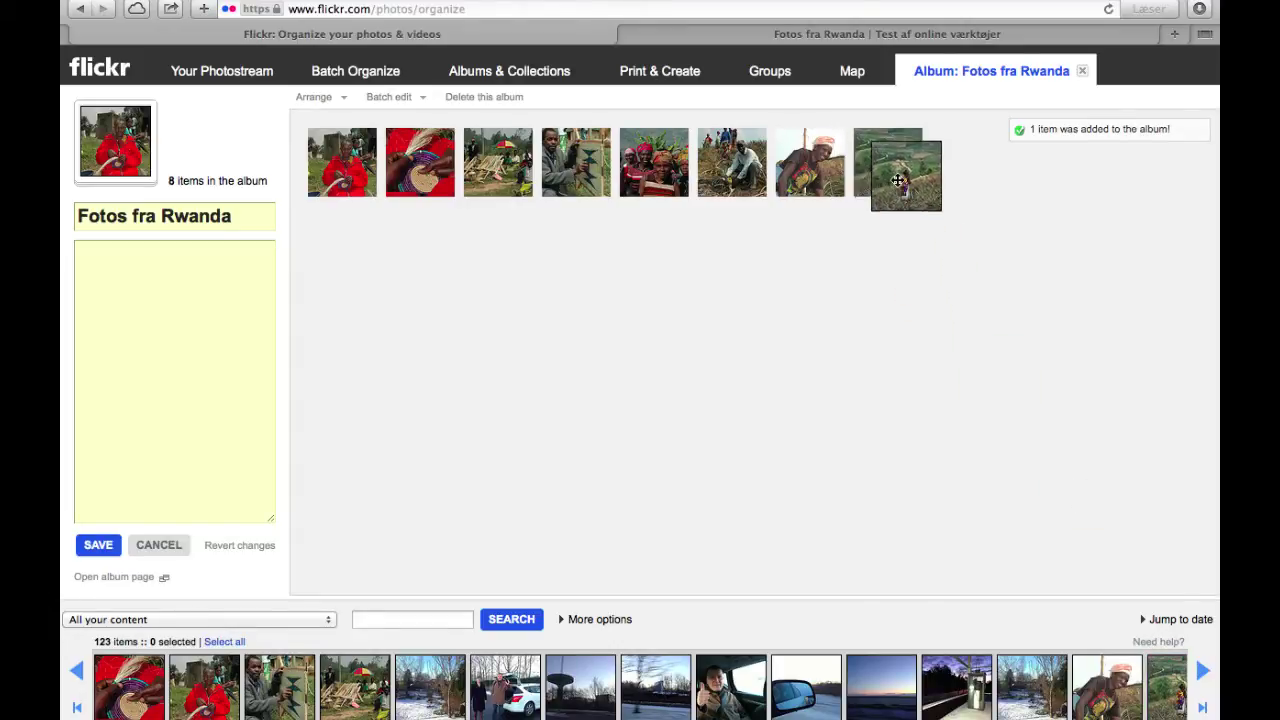
click(98, 545)
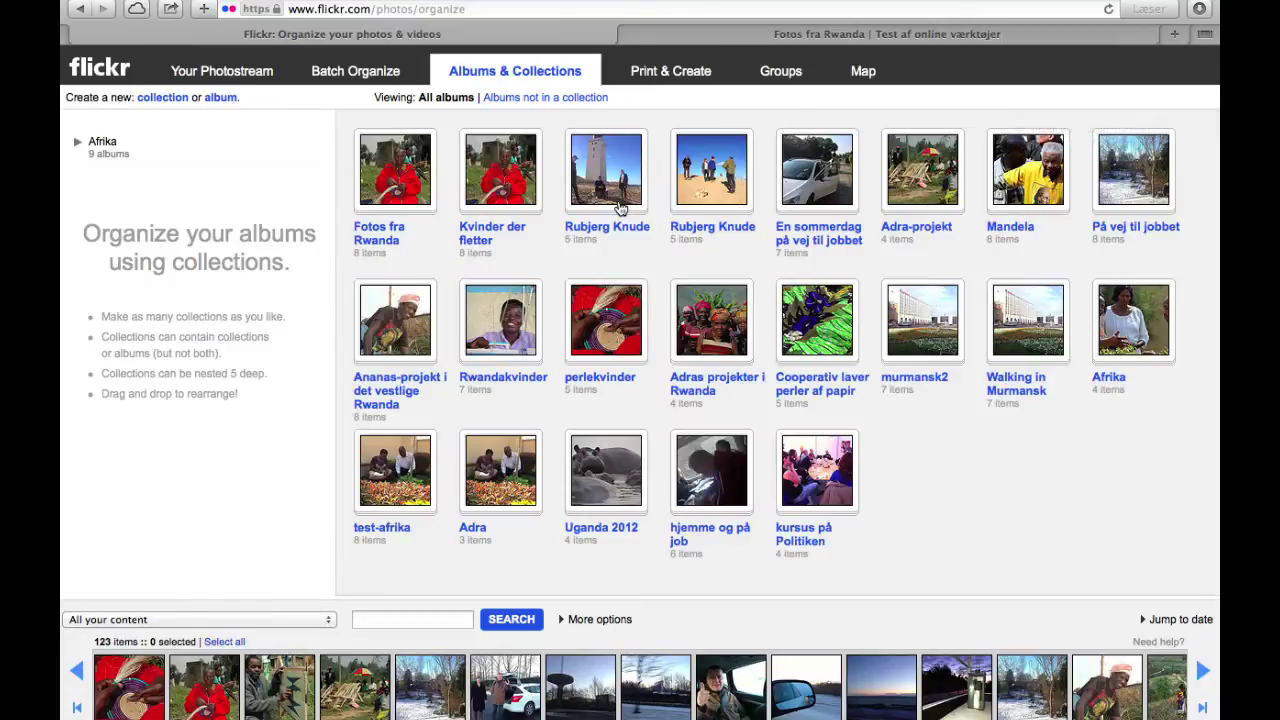
- Return to the Fotos fra Rwanda post and start its embedded Flickr slideshow
click(777, 36)
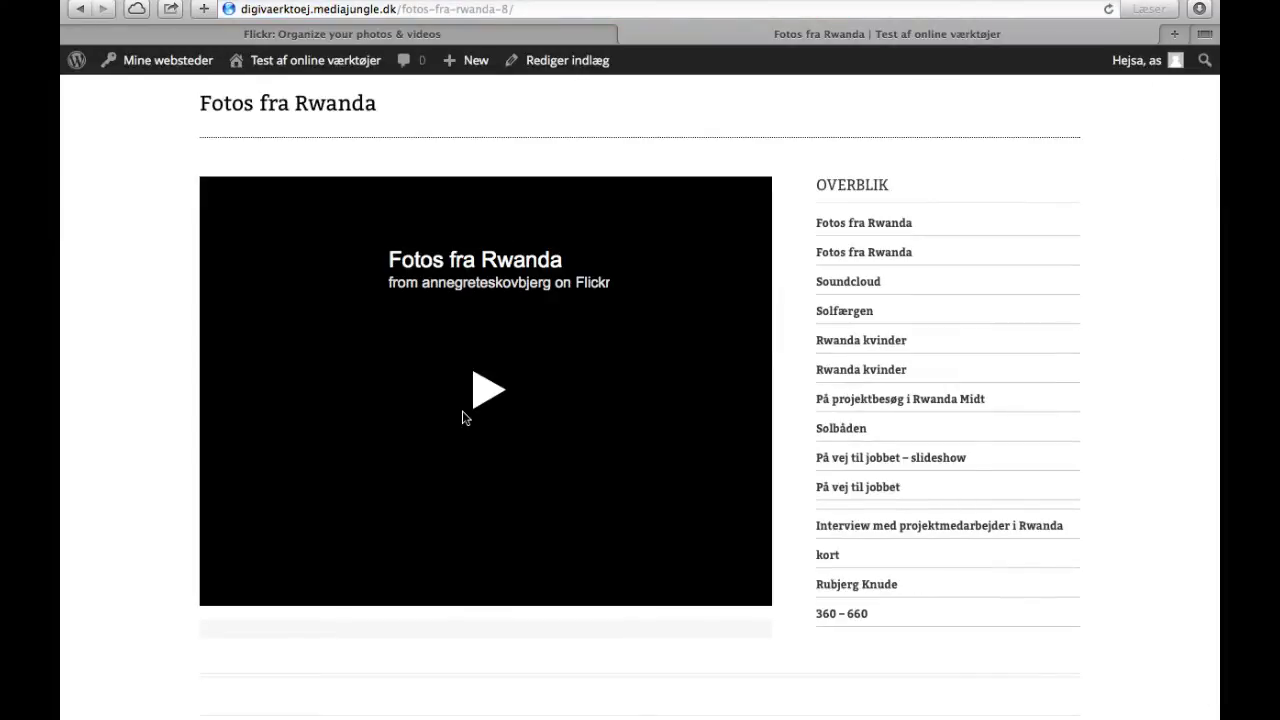
click(463, 418)
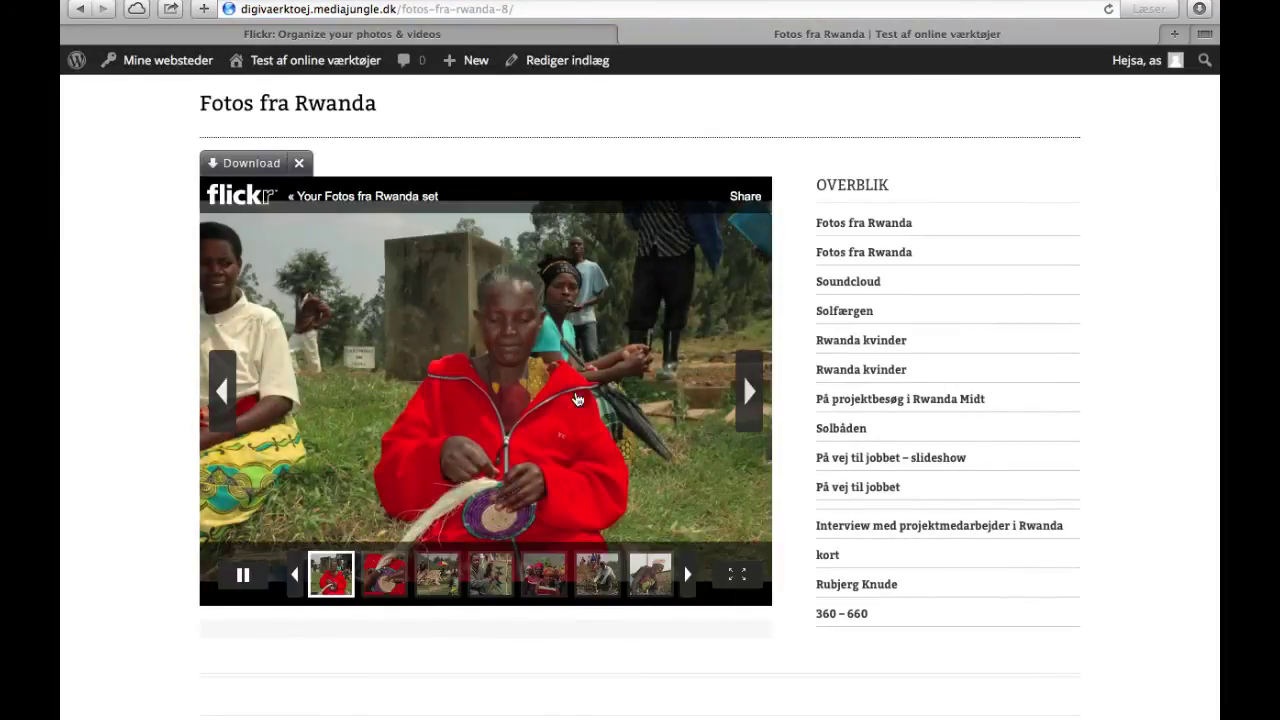
click(746, 393)
click(746, 393)
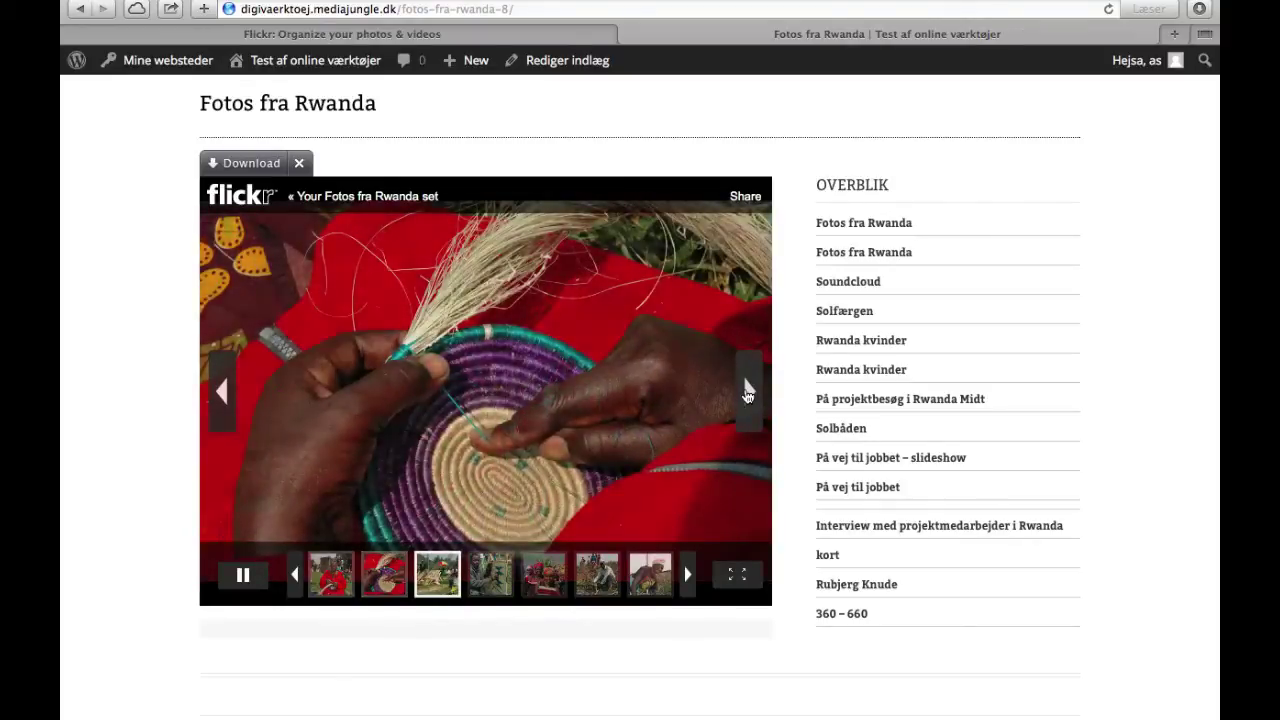
- Advance the slideshow past the pineapple field photo to the newly added hillside photo
click(746, 393)
click(746, 393)
click(746, 393)
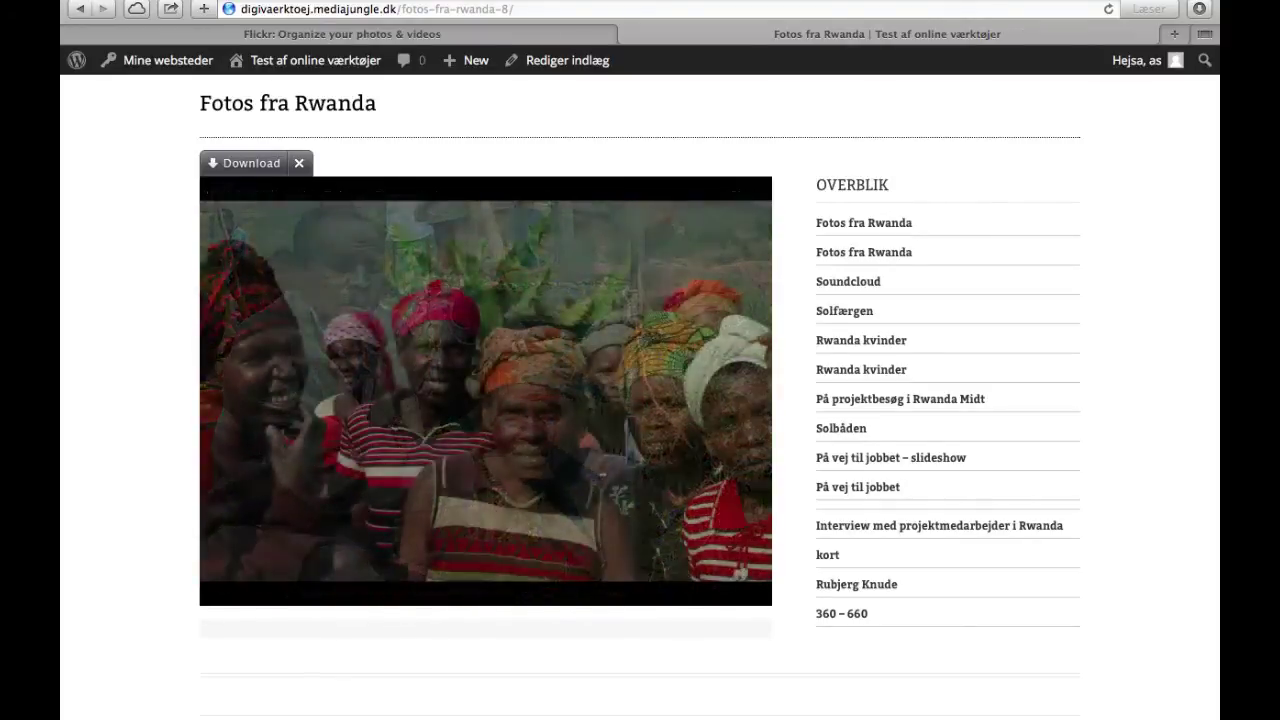
click(746, 393)
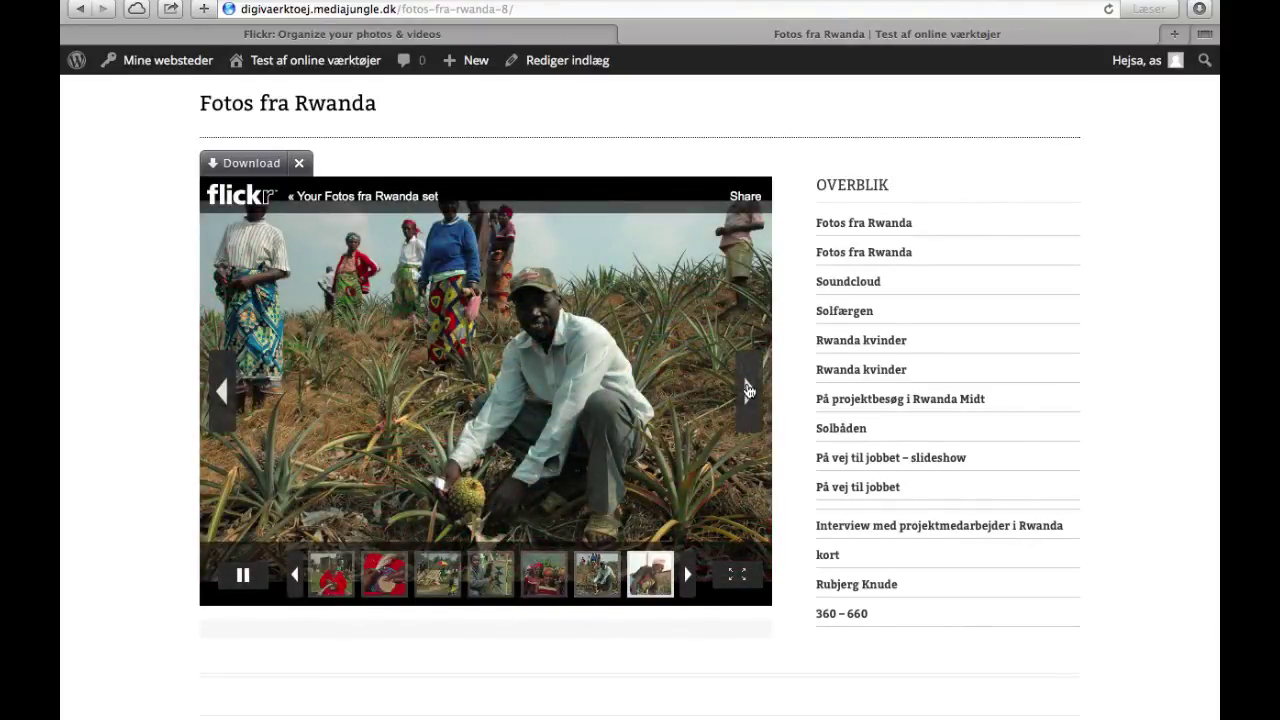
click(746, 390)
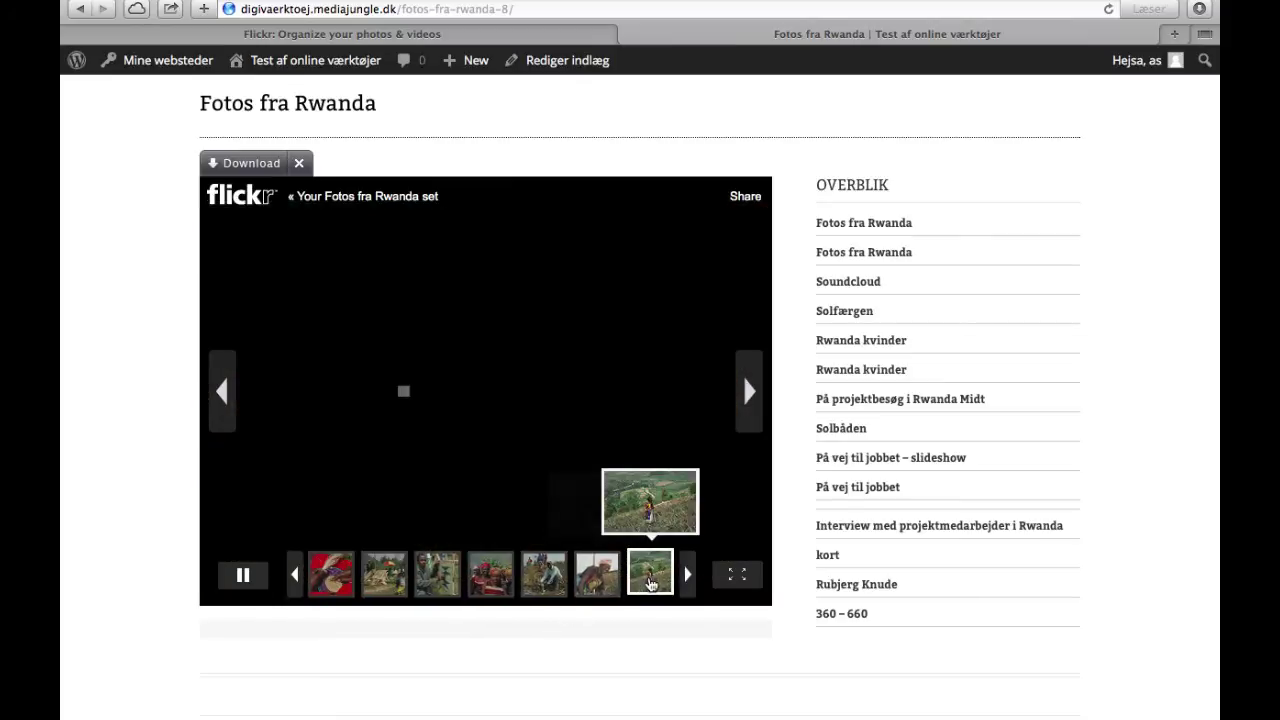